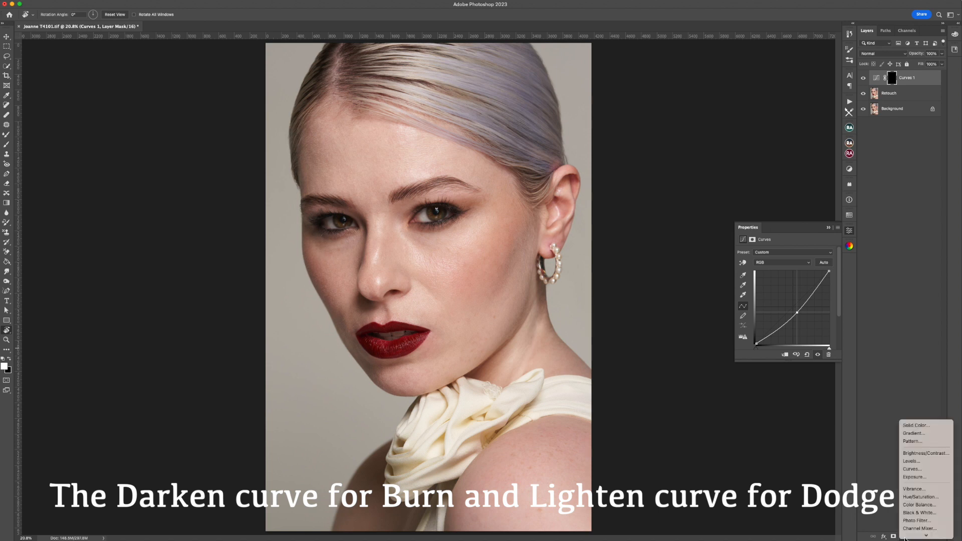
Step: Add a Curves adjustment layer, raise its midtones to lighten the image, and invert its mask to black
left_click(912, 471)
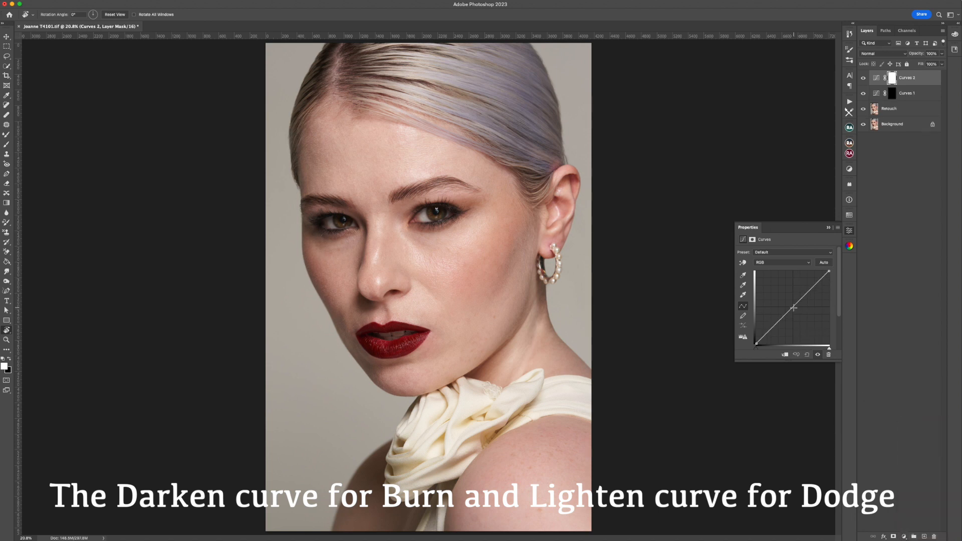
left_click_drag(794, 308, 789, 303)
key("super+i")
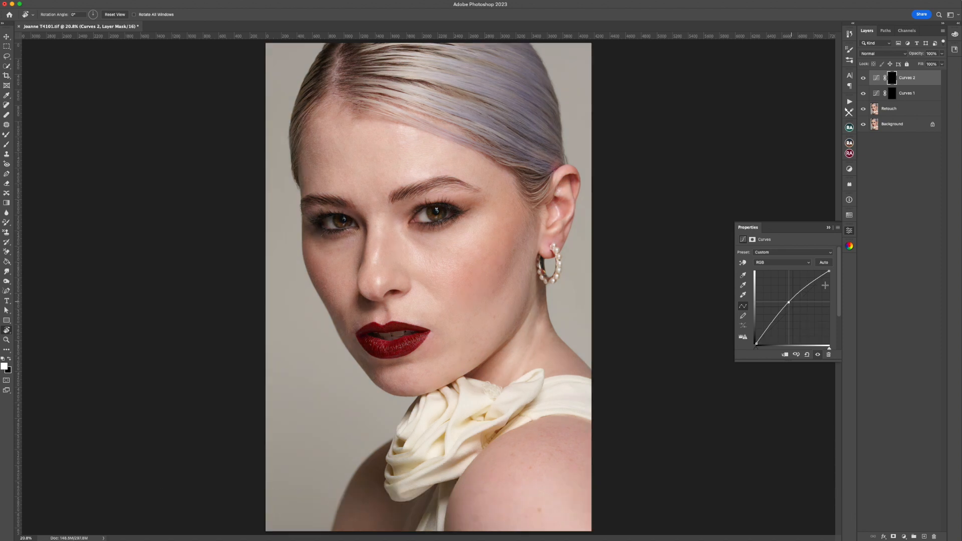
Step: Rename the darkening curves layer to Burn and the lightening curves layer to Dodge
double_click(907, 92)
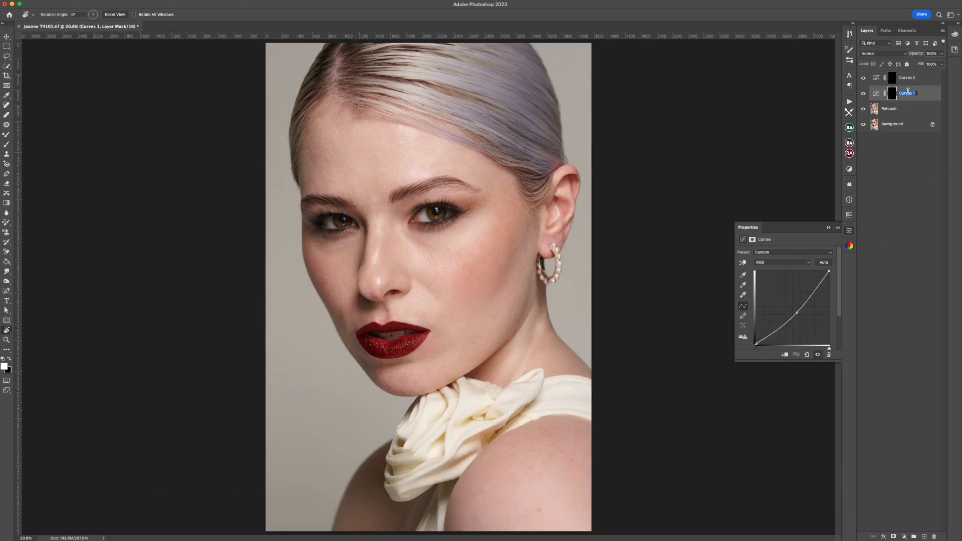
type("Burn")
key("Return")
double_click(909, 78)
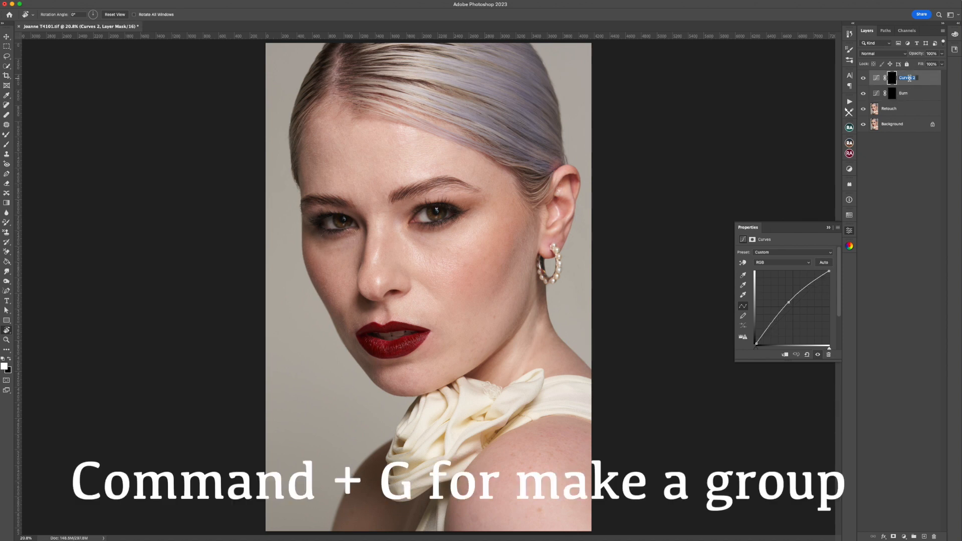
type("Dodge")
key("Return")
Step: Group the Dodge and Burn layers and name the group D&B
left_click(920, 97, "shift")
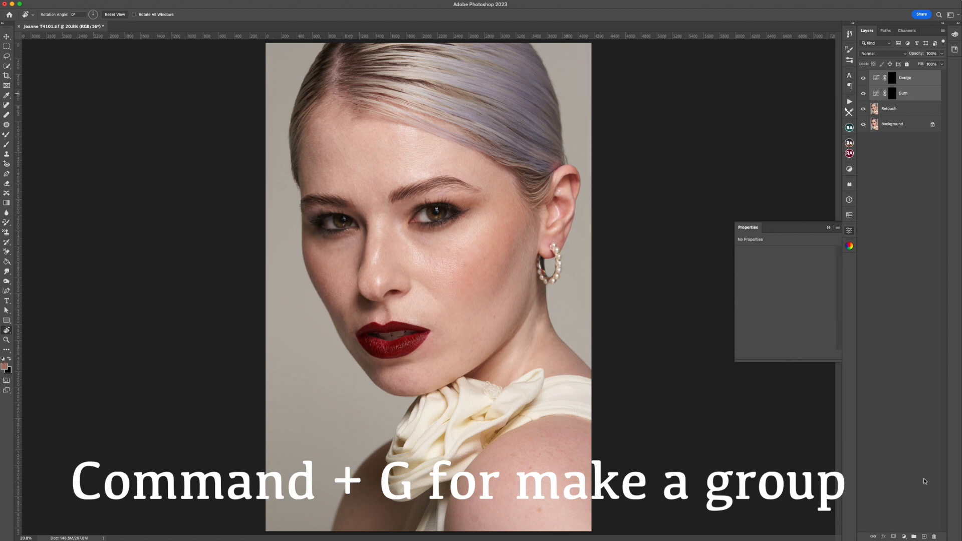
key("super+g")
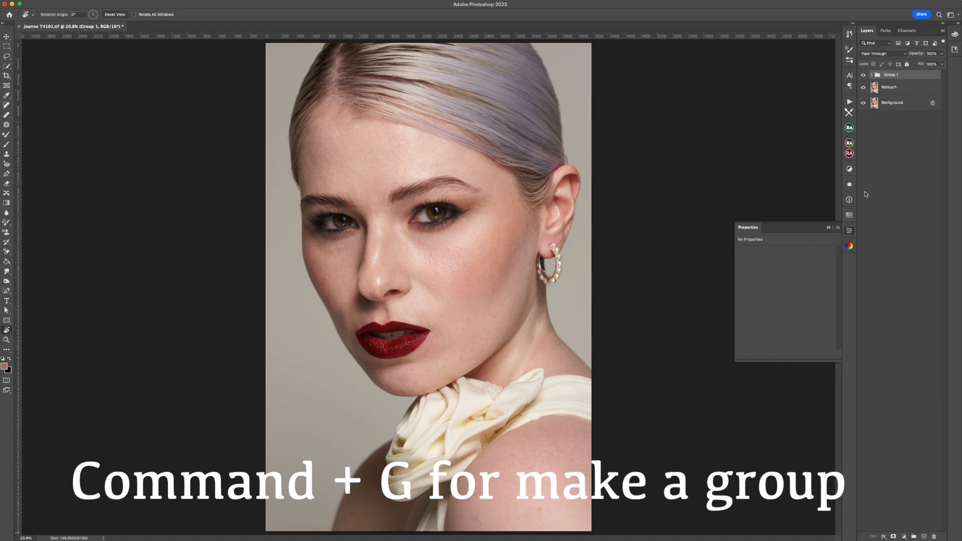
double_click(894, 76)
type("D&B")
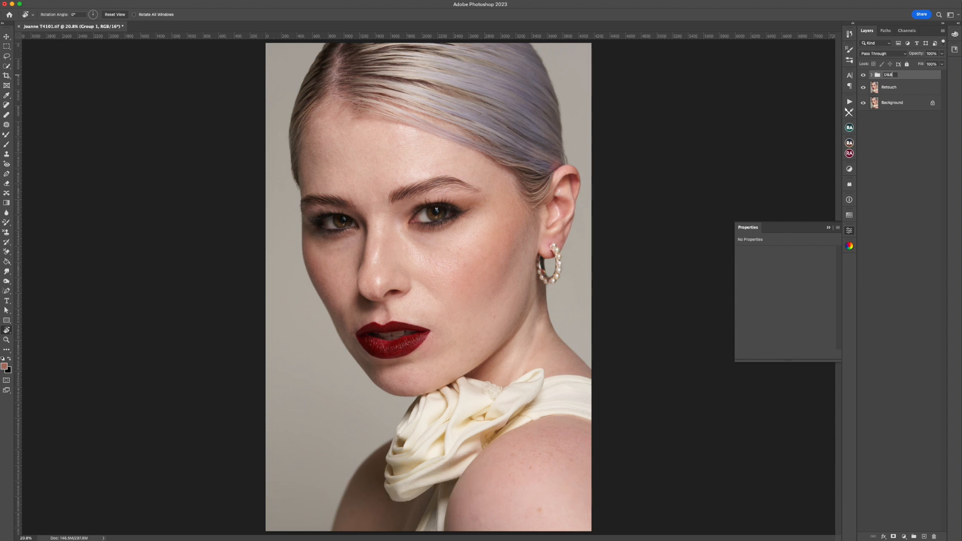
key("Return")
Step: Add a Hue/Saturation adjustment layer above the D&B group and set its Saturation to -100
left_click(904, 537)
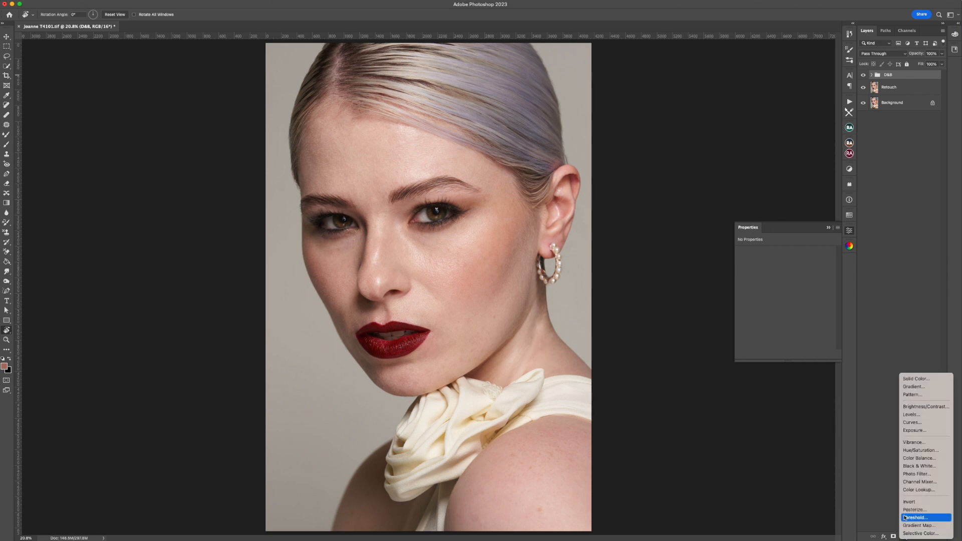
left_click(923, 451)
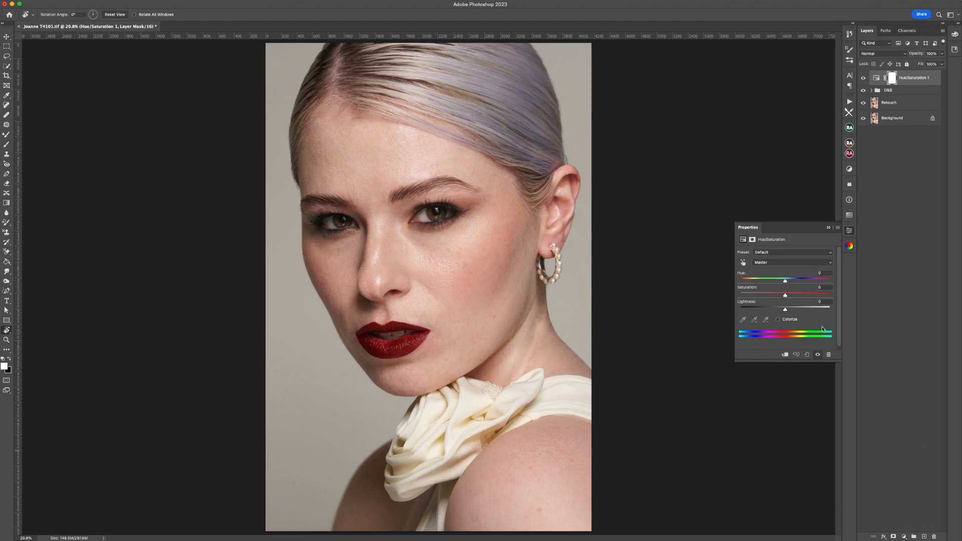
left_click_drag(785, 295, 687, 289)
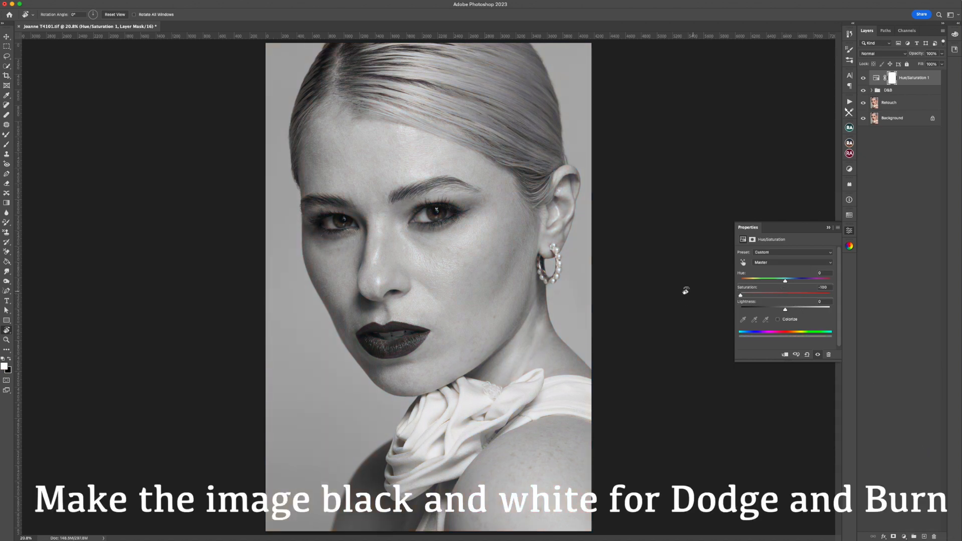
Step: Add a Curves adjustment layer in Multiply mode with one curve point in the shadows and one in the highlights
left_click(905, 537)
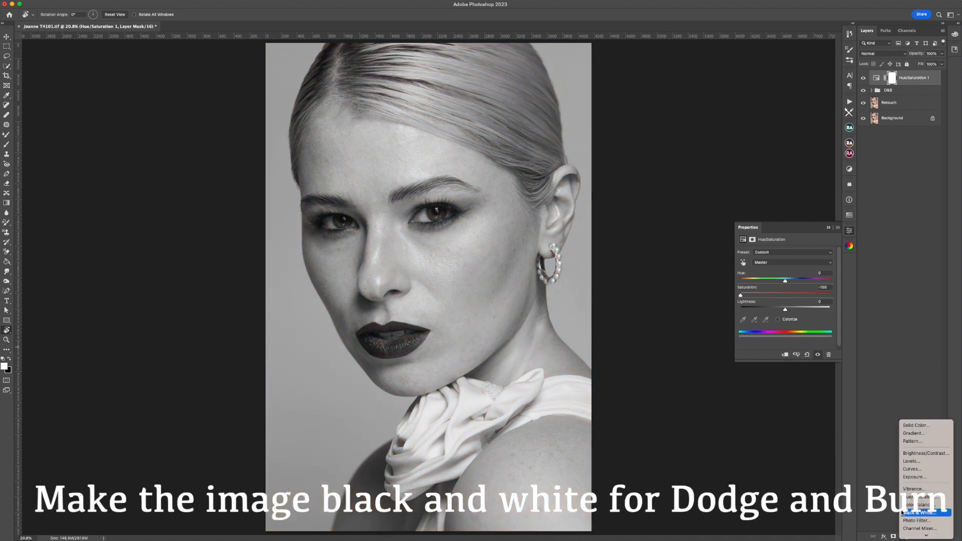
left_click(911, 469)
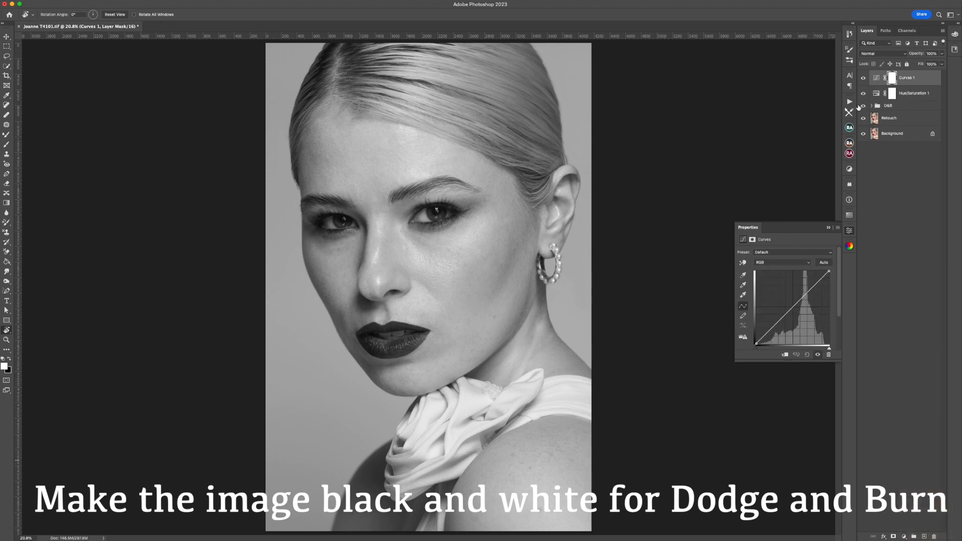
left_click(878, 54)
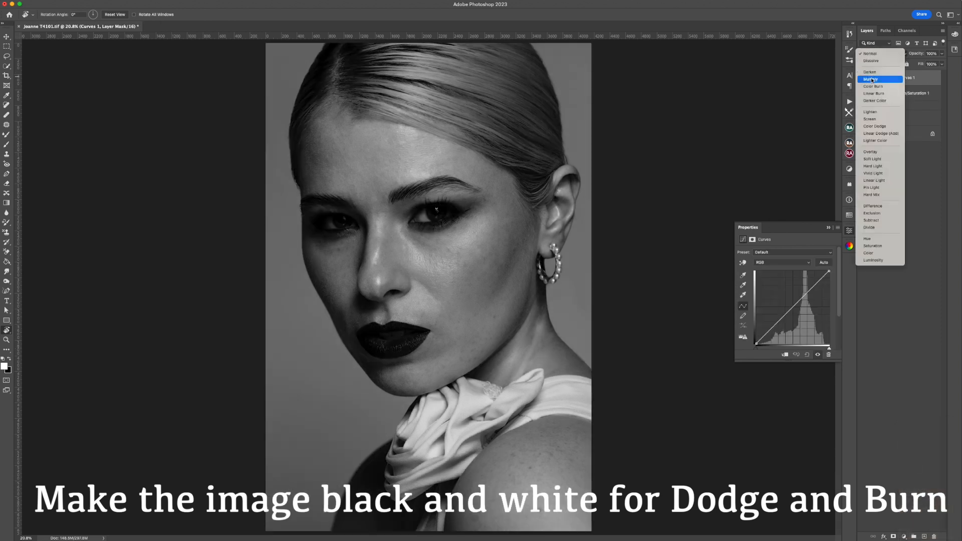
left_click(872, 79)
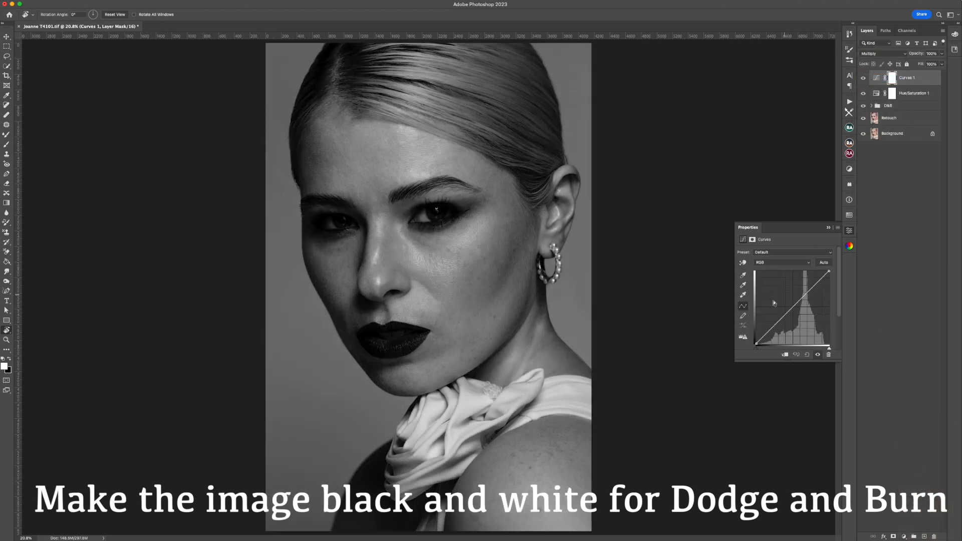
left_click(773, 329)
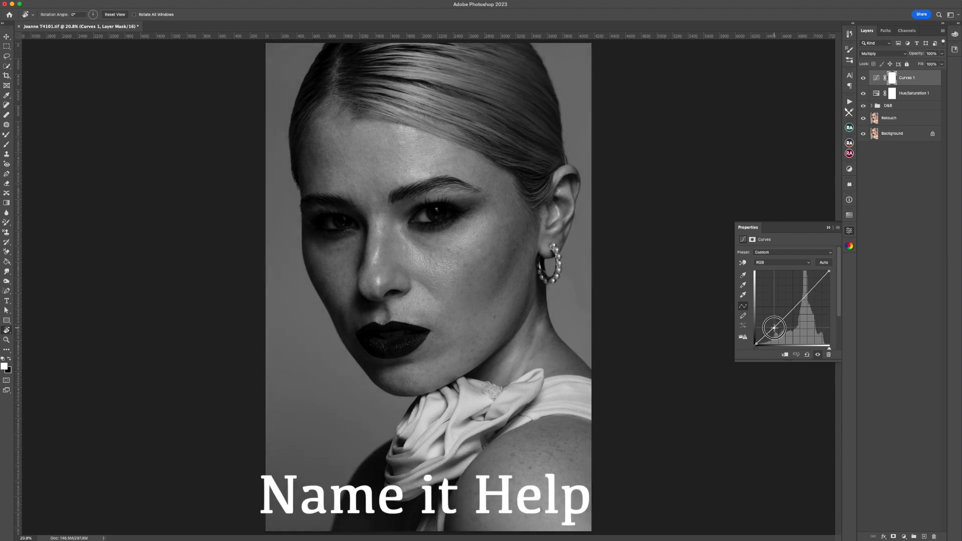
left_click(809, 287)
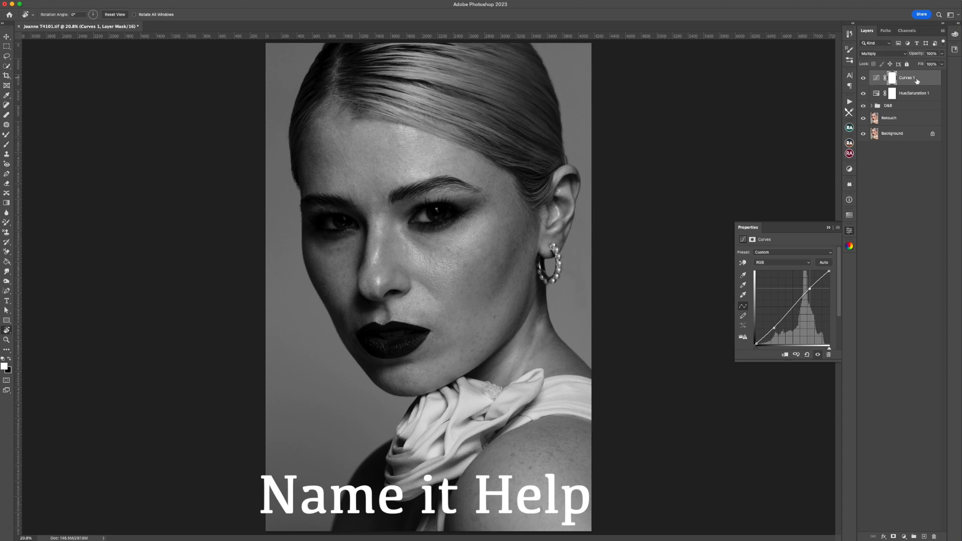
Step: Group the Multiply curves layer with the Hue/Saturation layer and name the group Help
left_click(934, 96, "shift")
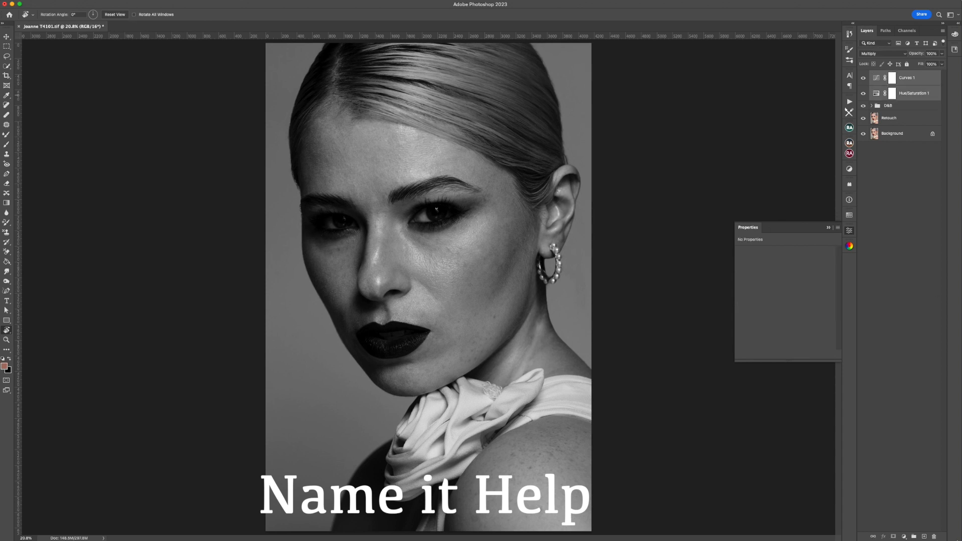
left_click(914, 538)
double_click(891, 75)
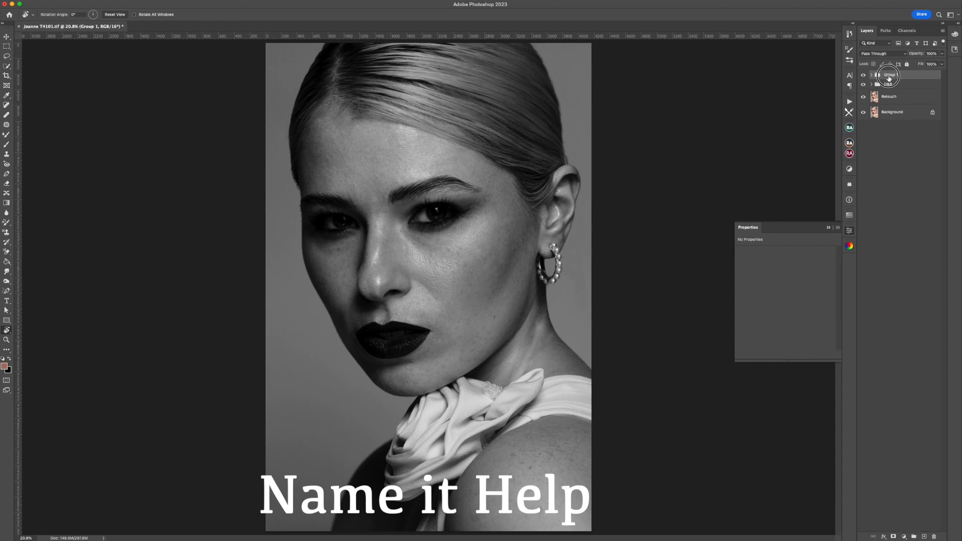
type("He")
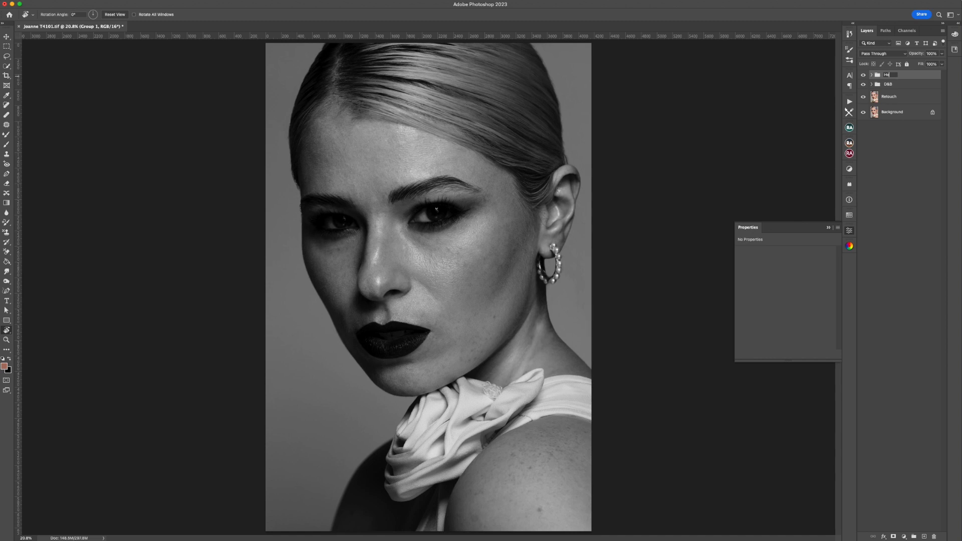
type("lp")
key("Return")
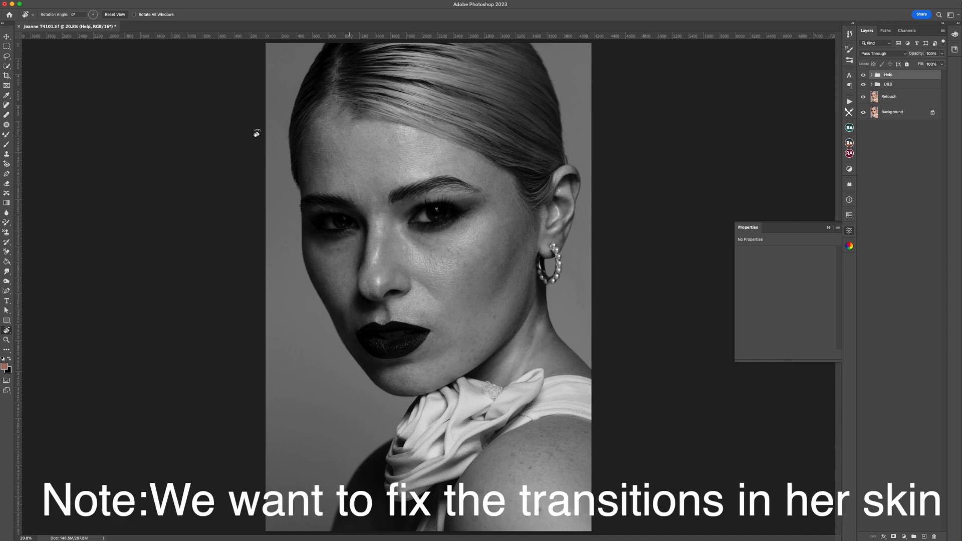
Step: Set up the Brush tool with a Flow of 1% and the Soft Round brush
left_click(7, 144)
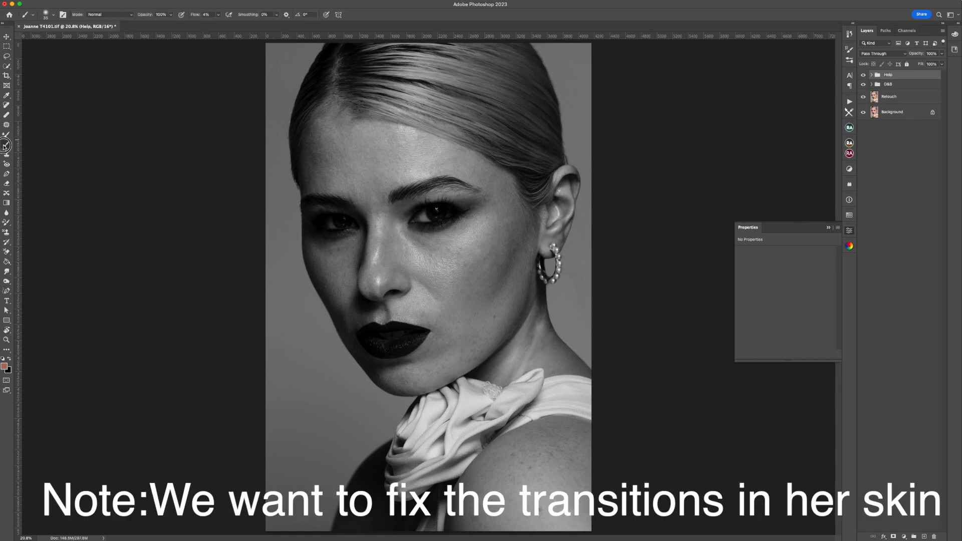
left_click(218, 15)
left_click_drag(219, 25, 210, 25)
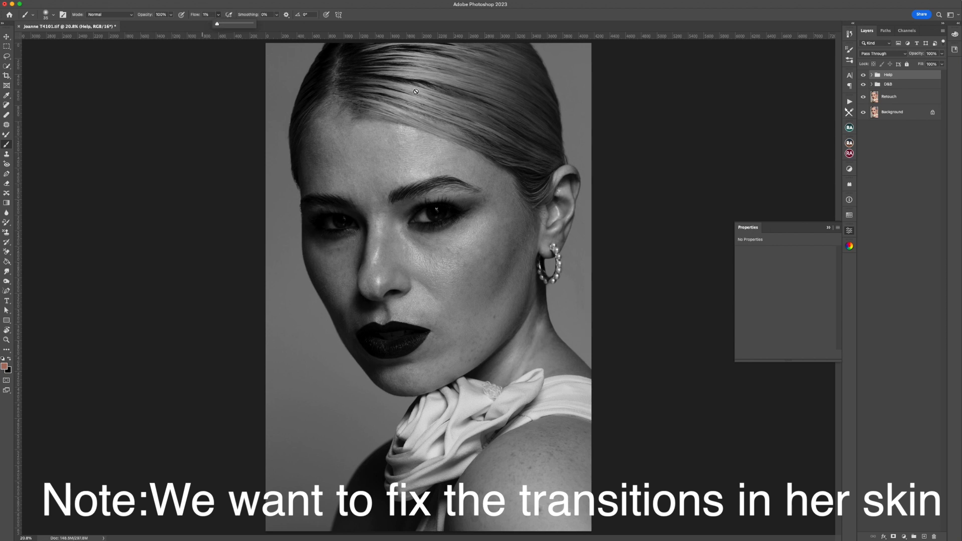
left_click(849, 60)
left_click(742, 121)
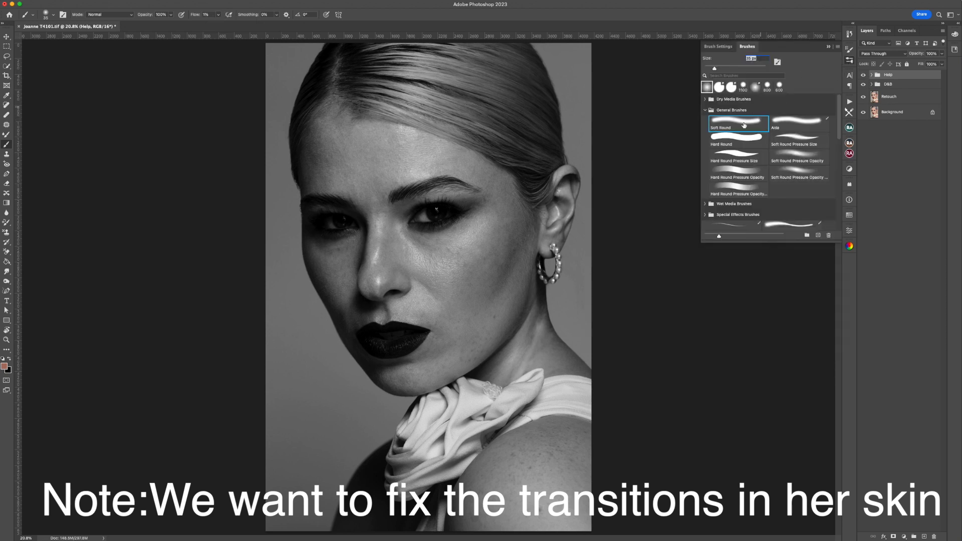
left_click(827, 45)
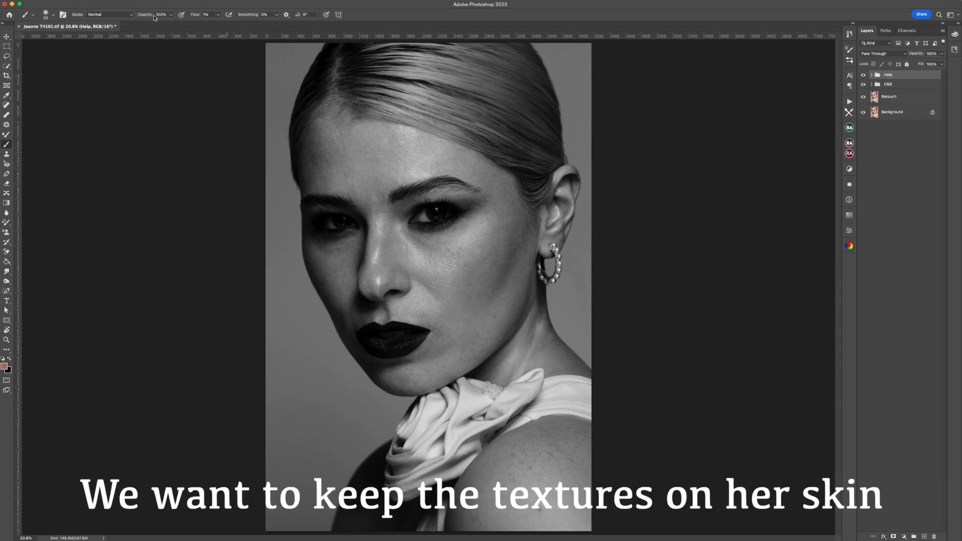
Step: Expand the D&B group and make the Dodge layer's mask active for painting
left_click(899, 85)
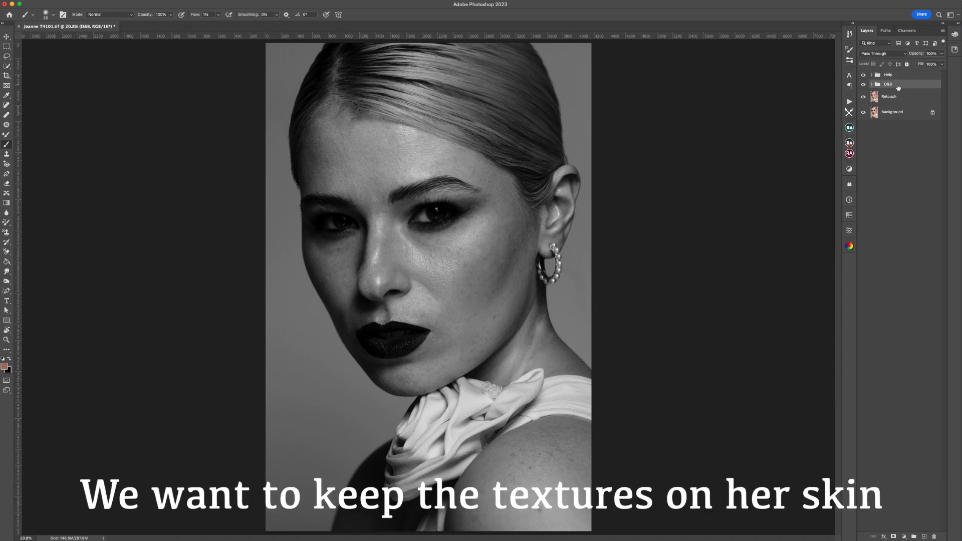
left_click(873, 84)
left_click(877, 98)
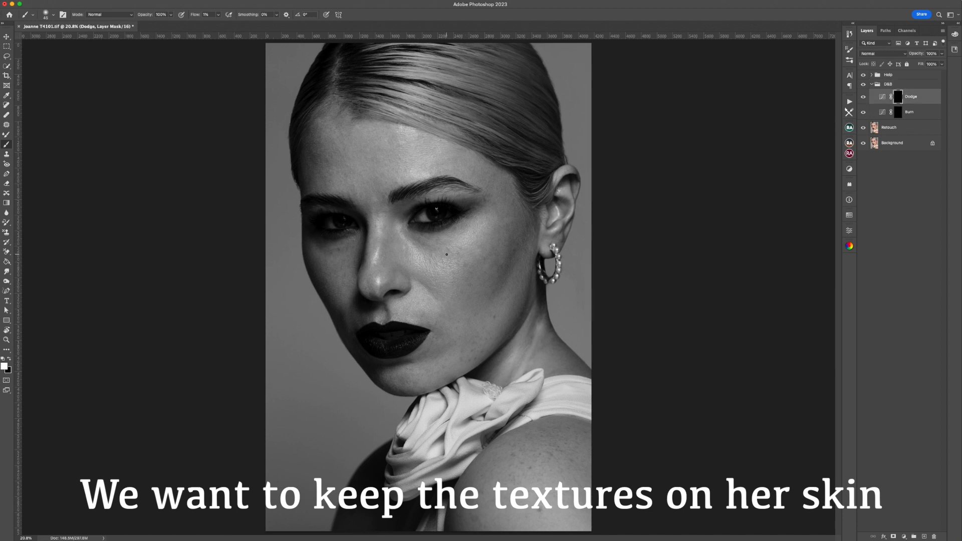
Step: Toggle the D&B group's visibility to compare the portrait before and after, and select the Burn layer
key("super+minus")
key("super+minus")
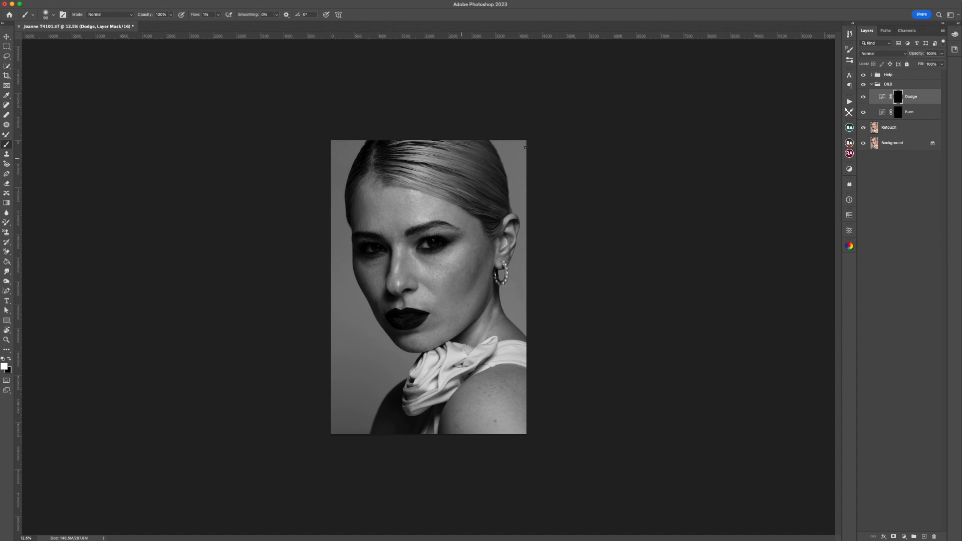
left_click(864, 85)
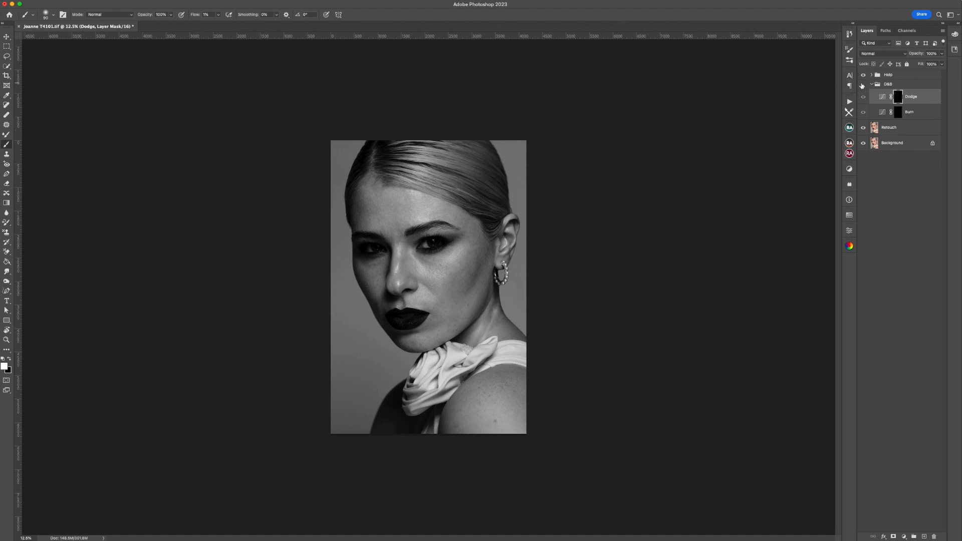
left_click(888, 116)
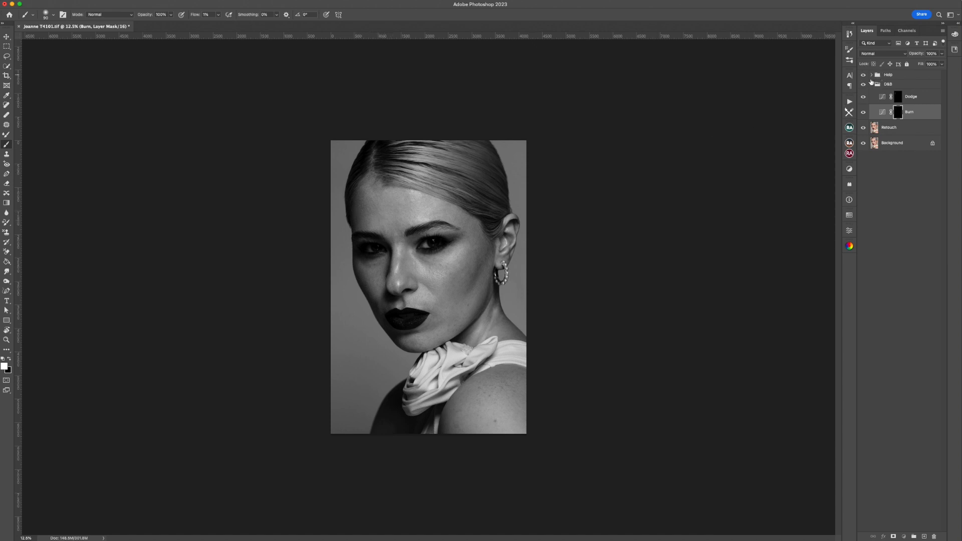
Step: Expand the Help group and pull down the shadow and highlight points of its Curves layer to darken the preview strongly
left_click(872, 75)
double_click(882, 87)
left_click_drag(810, 289, 812, 292)
left_click(776, 328)
left_click_drag(777, 329, 780, 331)
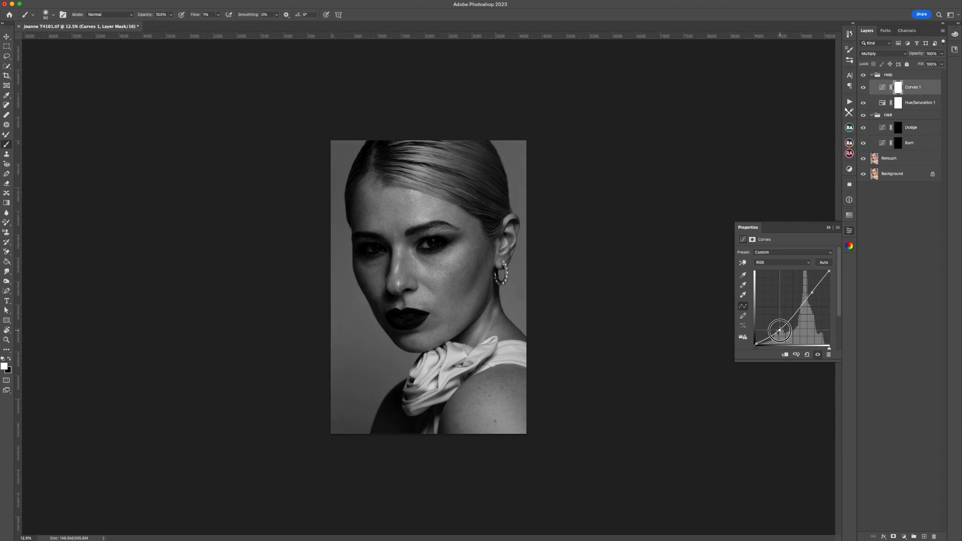
left_click_drag(813, 297, 816, 298)
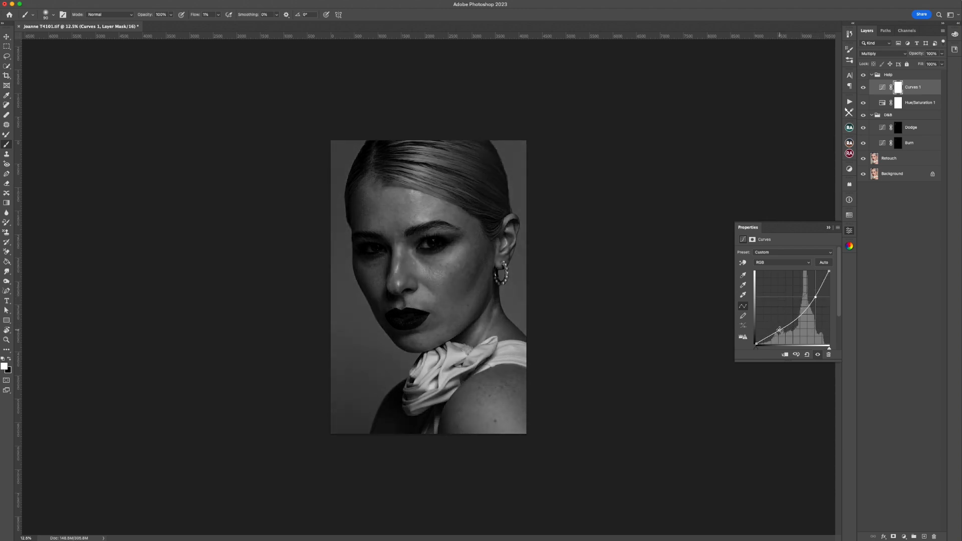
left_click_drag(780, 331, 791, 339)
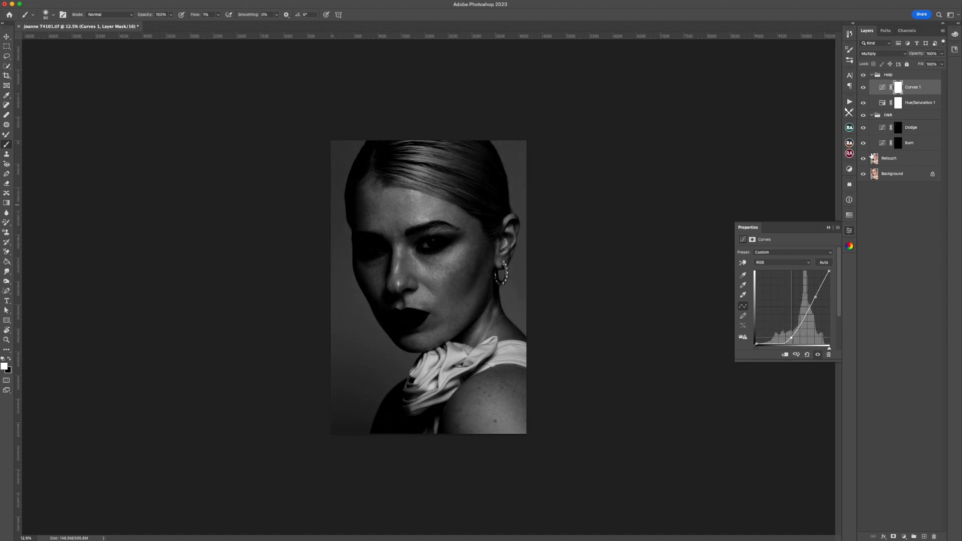
Step: Activate the Burn layer's mask with a larger brush and check the result by toggling the D&B group's visibility
left_click(900, 145)
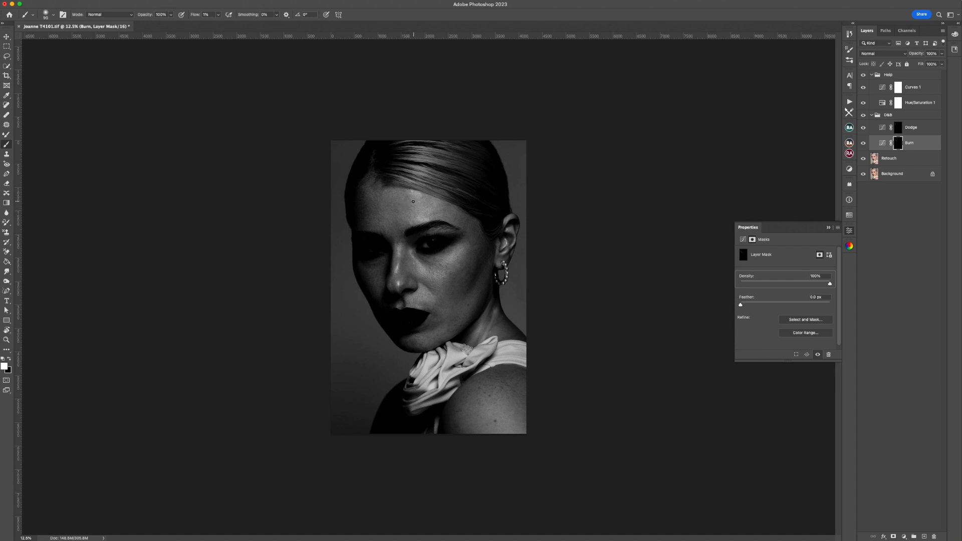
key("bracketright")
left_click(867, 117)
Step: Lighten dark patches on the forehead on the Dodge layer's mask, using a larger brush and a closer view of the face
left_click(898, 128)
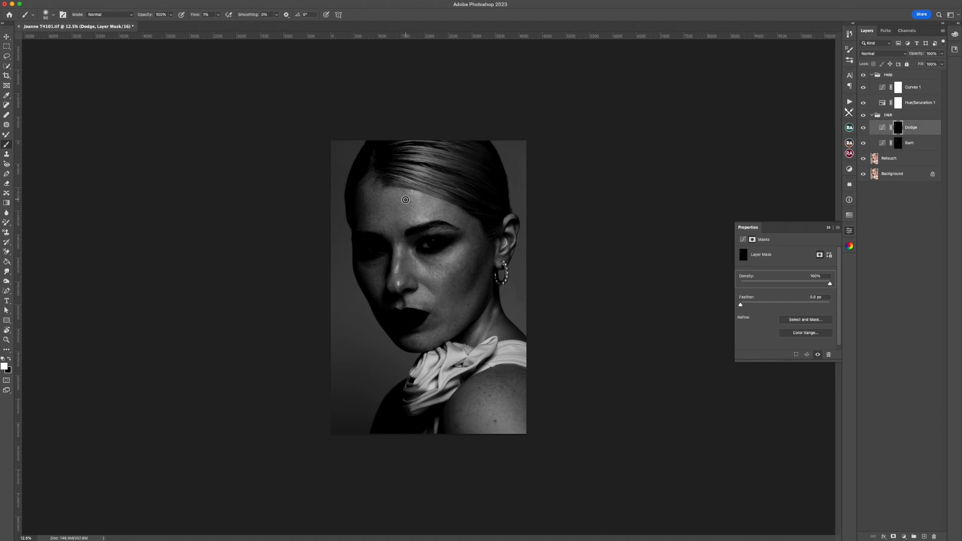
key("bracketright")
key("super+equal")
key("super+equal")
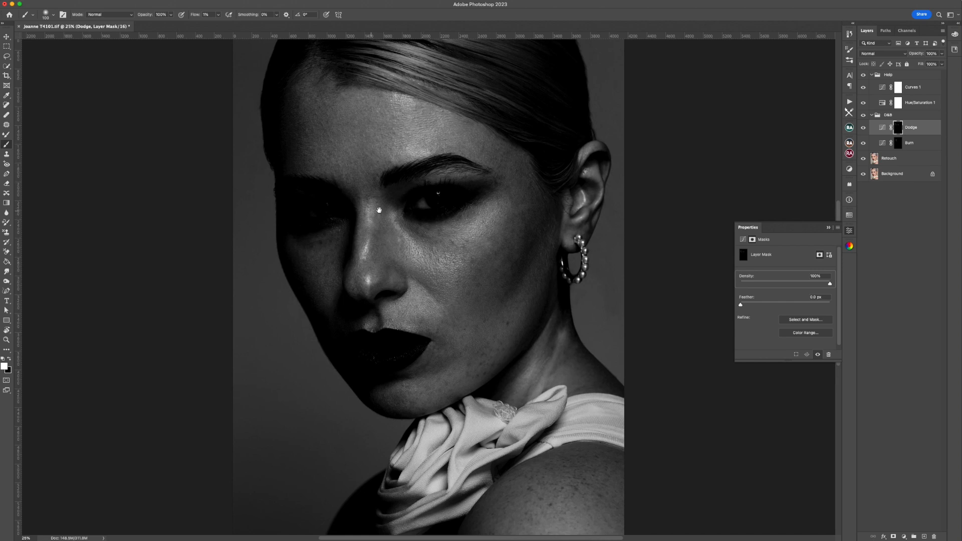
left_click_drag(380, 210, 413, 266)
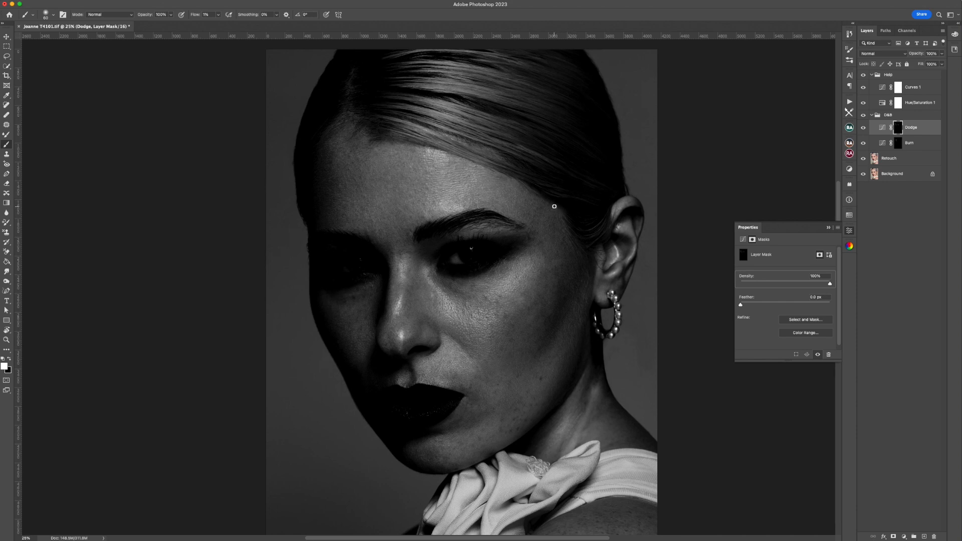
Step: Burn the forehead above the shadow-side eyebrow on the Burn mask, and compare in colour with the D&B group off and on
left_click(877, 143)
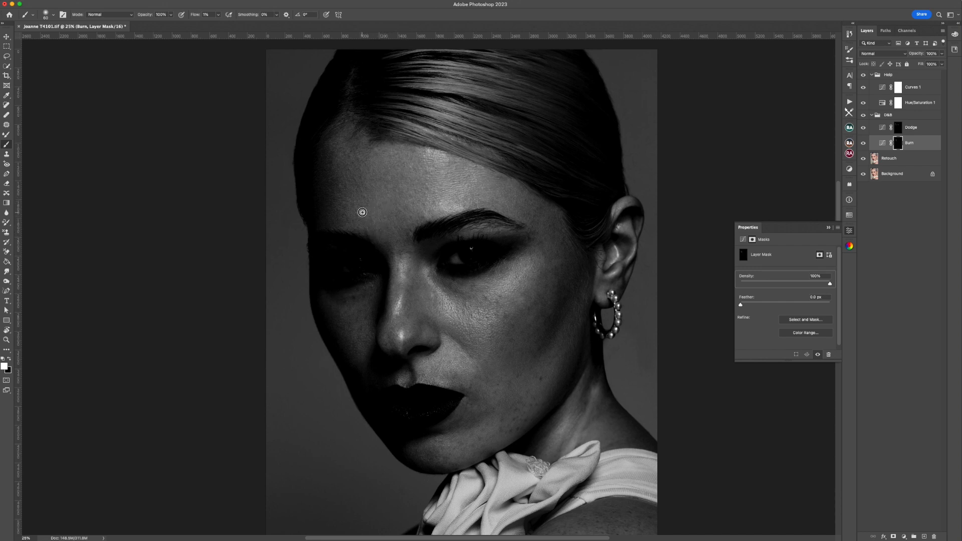
mouse_move(339, 215)
left_mouse_down()
mouse_move(342, 227)
mouse_move(380, 234)
mouse_move(364, 215)
mouse_move(312, 209)
mouse_move(314, 231)
mouse_move(313, 200)
mouse_move(325, 226)
mouse_move(316, 188)
mouse_move(316, 204)
left_mouse_up()
left_click(864, 75)
left_click(863, 115)
left_click(863, 115)
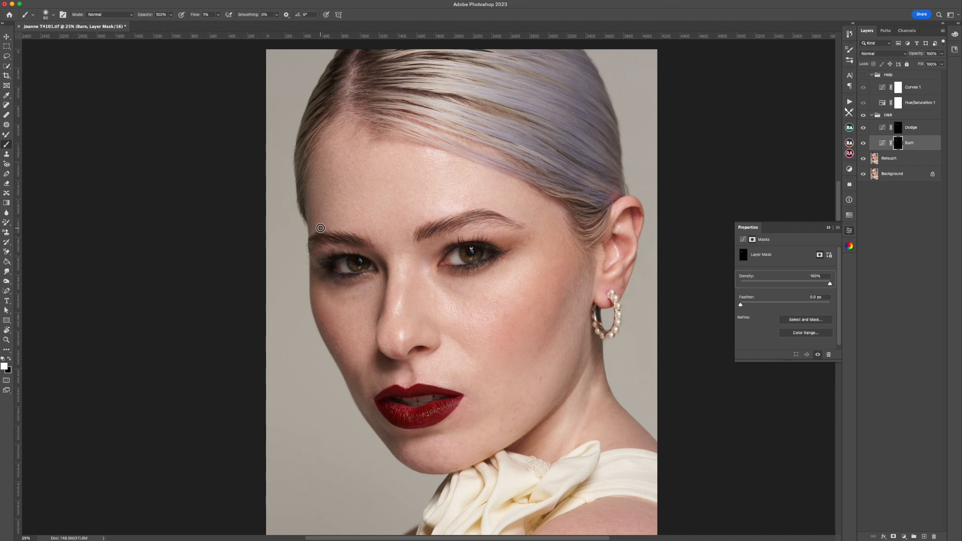
left_click(863, 75)
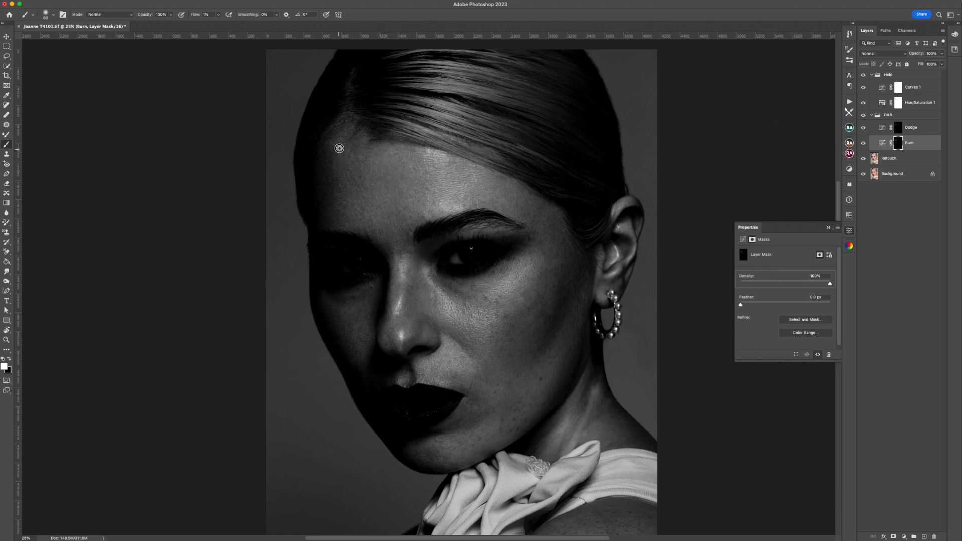
Step: Even out the forehead and hairline transitions by painting alternately on the Dodge and Burn layer masks
left_click(877, 130)
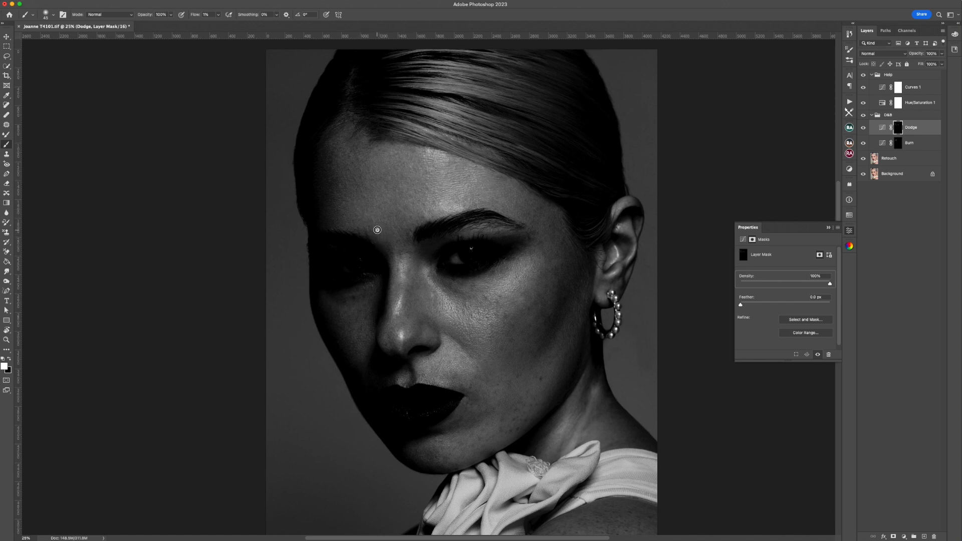
left_click(926, 146)
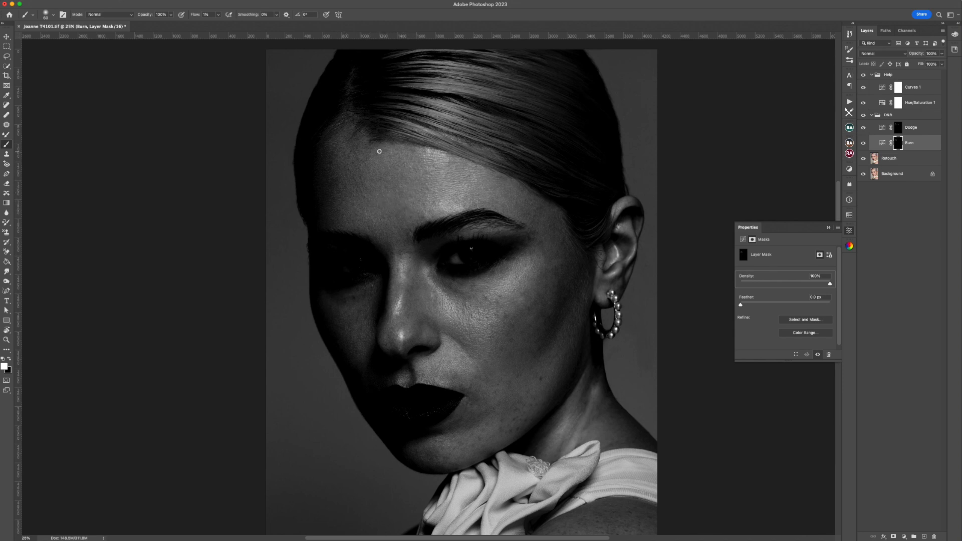
left_click_drag(376, 152, 368, 186)
left_click(897, 128)
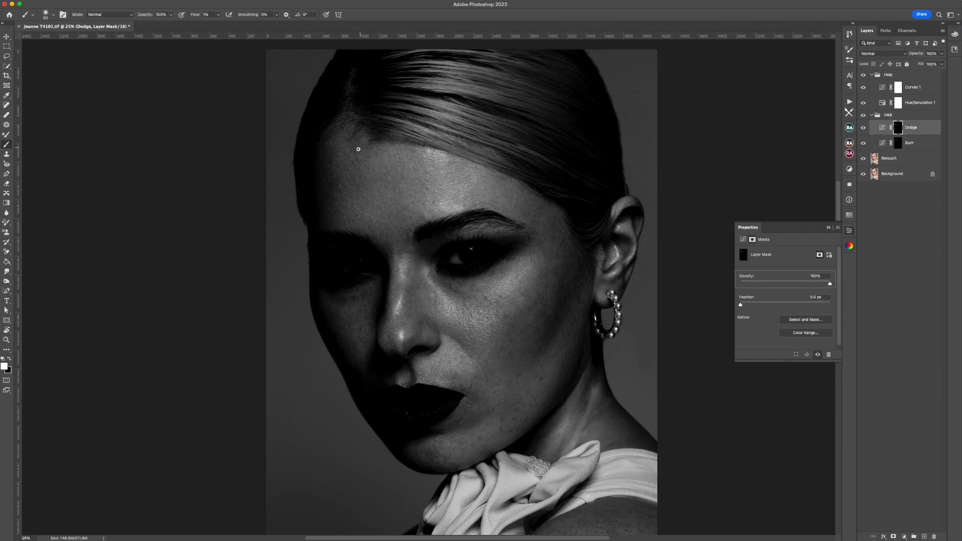
mouse_move(357, 144)
left_mouse_down()
mouse_move(355, 153)
mouse_move(358, 141)
left_mouse_up()
left_click(895, 144)
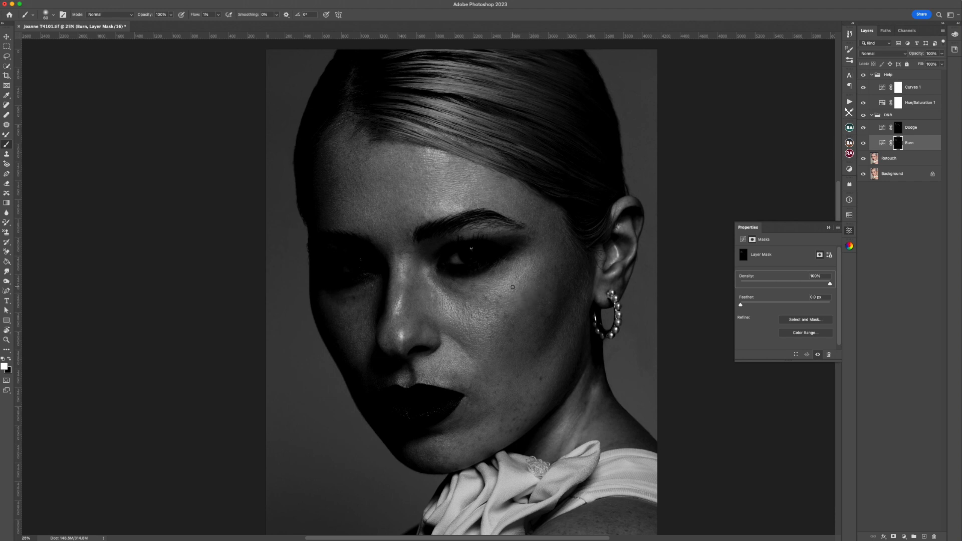
Step: Dodge the area between the eyebrows on the Dodge layer's mask and check it by toggling the D&B group's visibility
left_click(865, 116)
key("alt+bracketright")
key("super+equal")
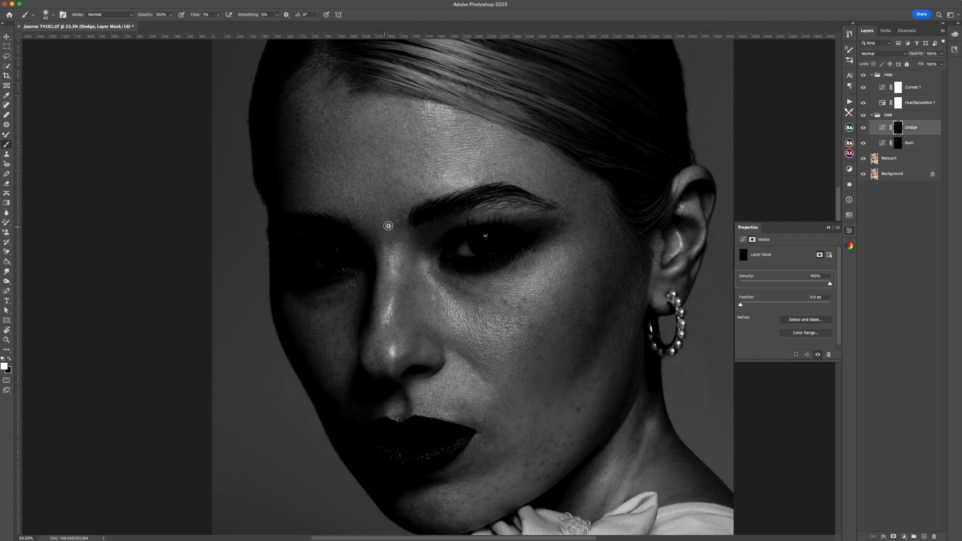
left_click(864, 115)
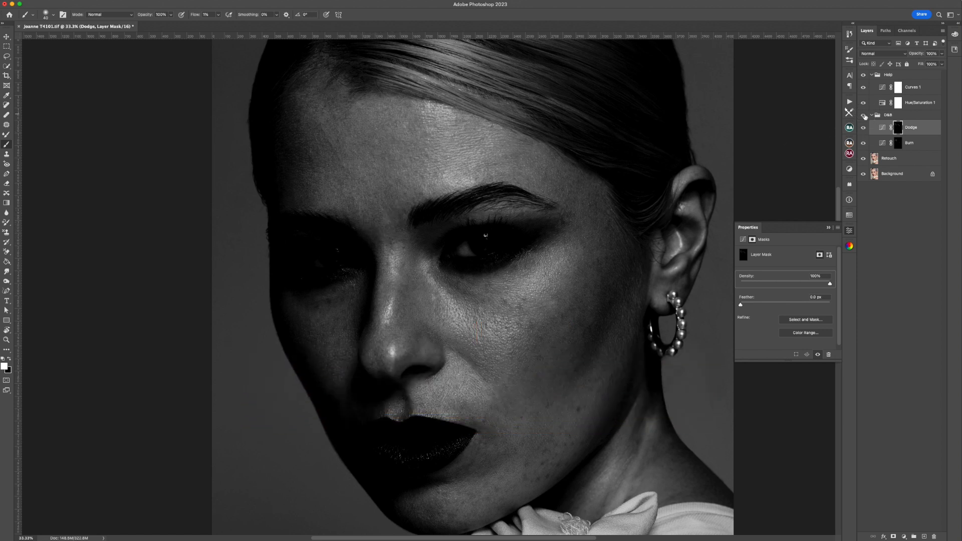
left_click(863, 115)
Step: Burn the skin between the eyebrow and the lit eye on the Burn mask, and compare with the D&B group hidden and shown
left_click_drag(363, 298, 397, 247)
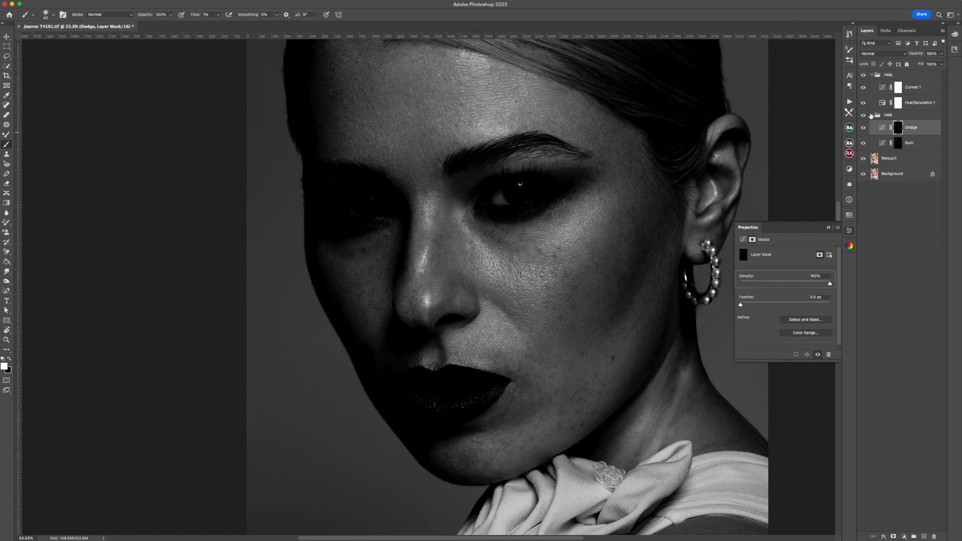
left_click(895, 143)
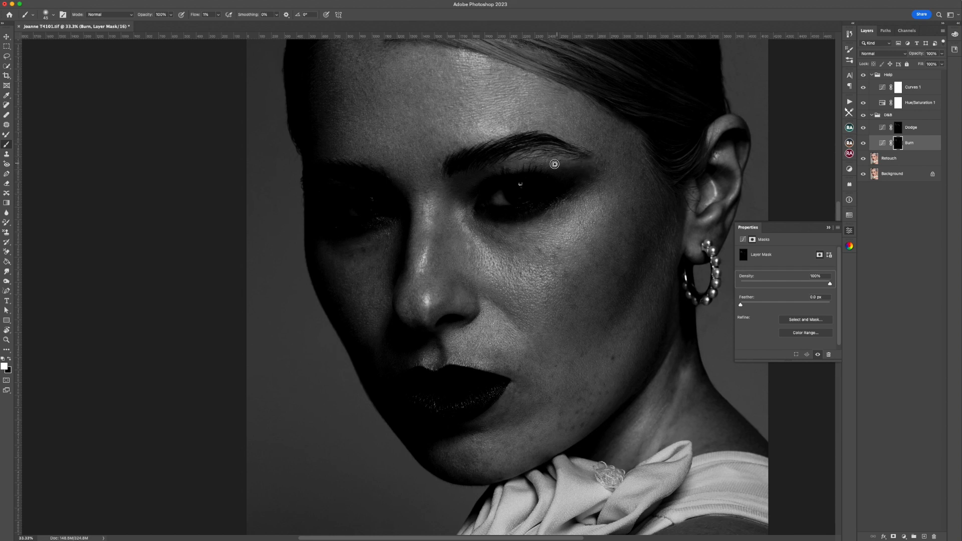
left_click(864, 115)
left_click(864, 115)
double_click(868, 116)
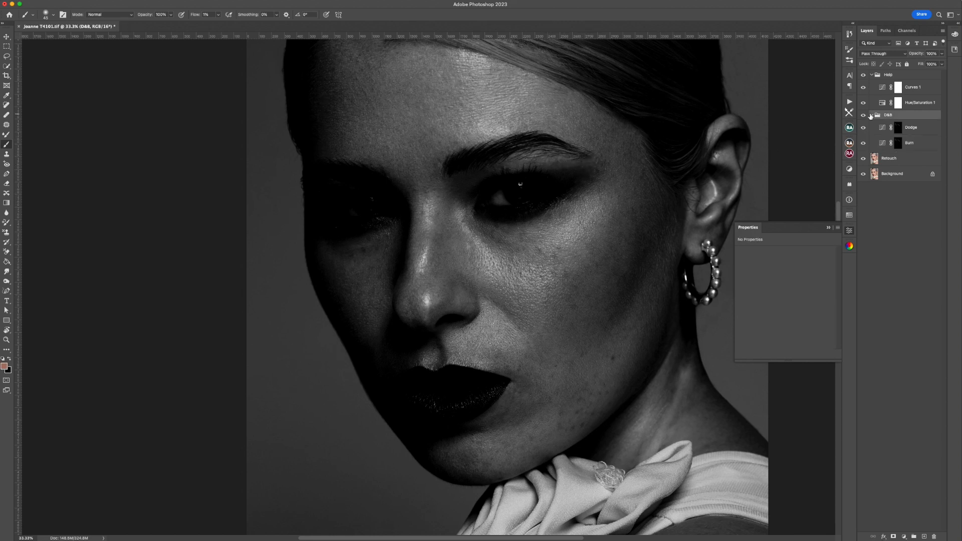
Step: View the whole portrait and burn the forehead above the lit eye on the Burn layer's mask with a larger brush
left_click(798, 103)
left_click(899, 128)
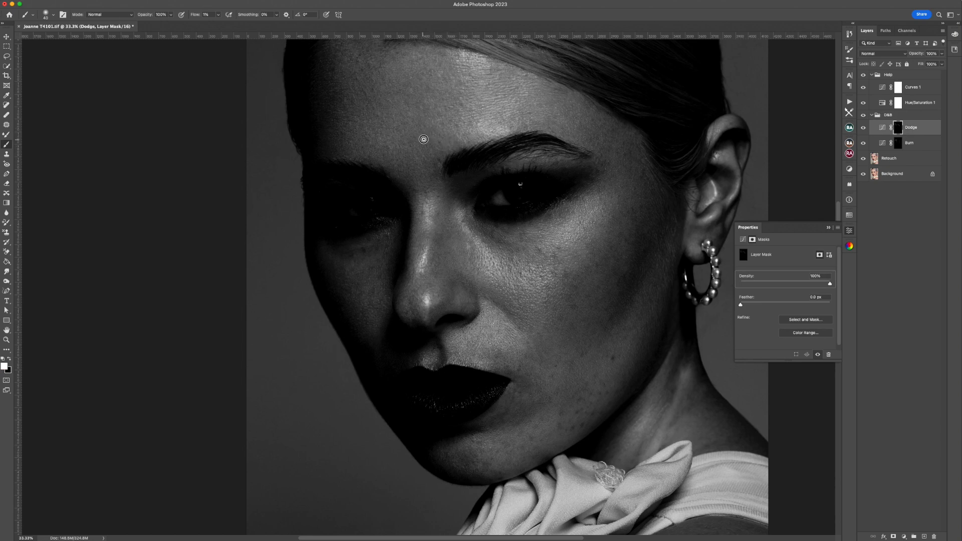
key("super+minus")
key("super+minus")
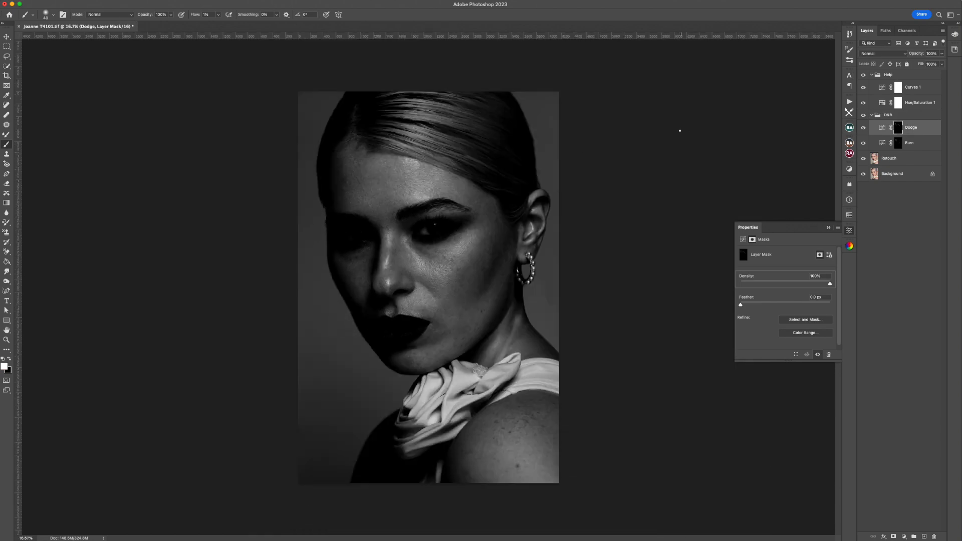
key("super+minus")
left_click(872, 148)
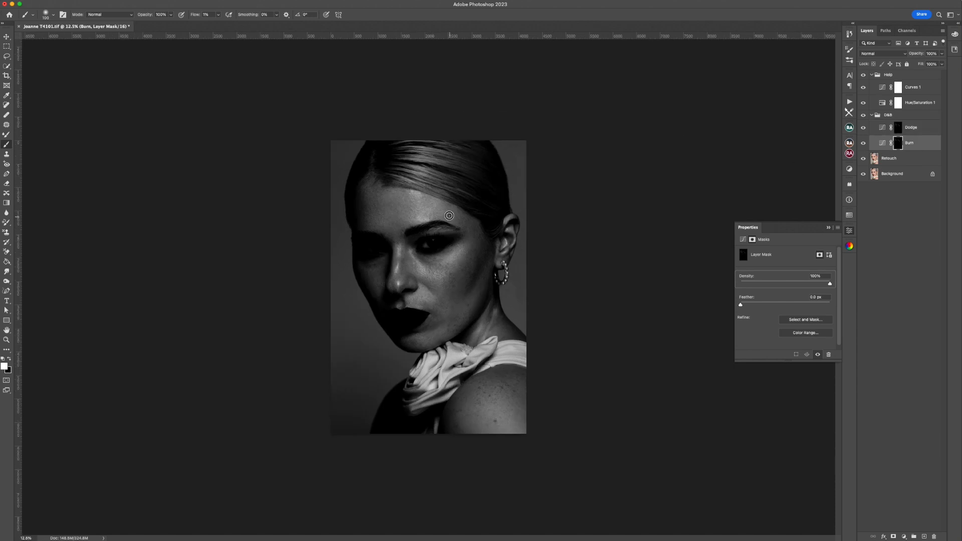
key("bracketright")
Step: Brush broadly over both cheeks and the chin on the Dodge layer's mask to lighten the darker transitions
left_click(898, 128)
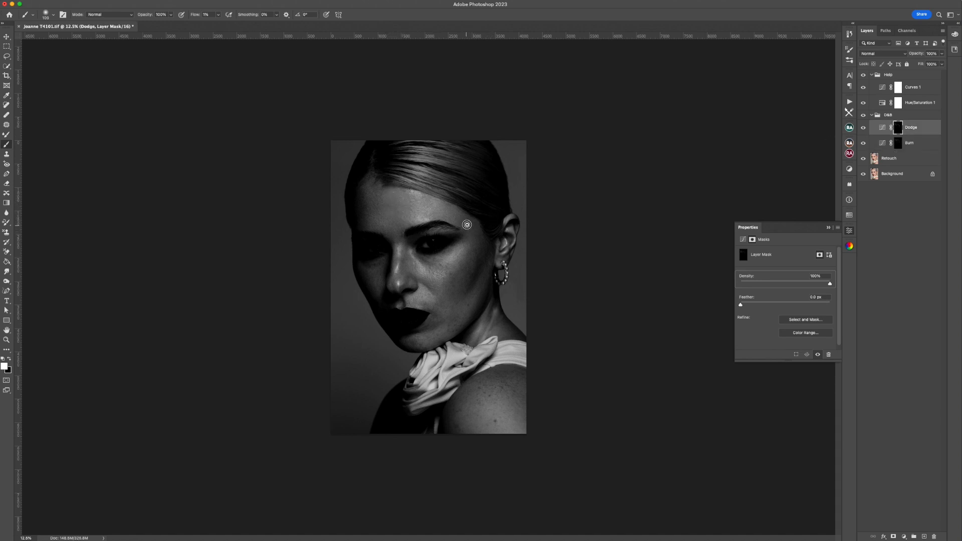
mouse_move(476, 253)
left_mouse_down()
mouse_move(453, 278)
mouse_move(436, 260)
left_mouse_up()
mouse_move(379, 279)
left_mouse_down()
mouse_move(367, 267)
mouse_move(380, 263)
mouse_move(367, 270)
left_mouse_up()
key("bracketright")
left_click_drag(469, 272, 454, 277)
left_click_drag(420, 345, 410, 342)
Step: Set the Help group's Curves layer to Normal blending and adjust its shadow point for a brighter preview
left_click(885, 90)
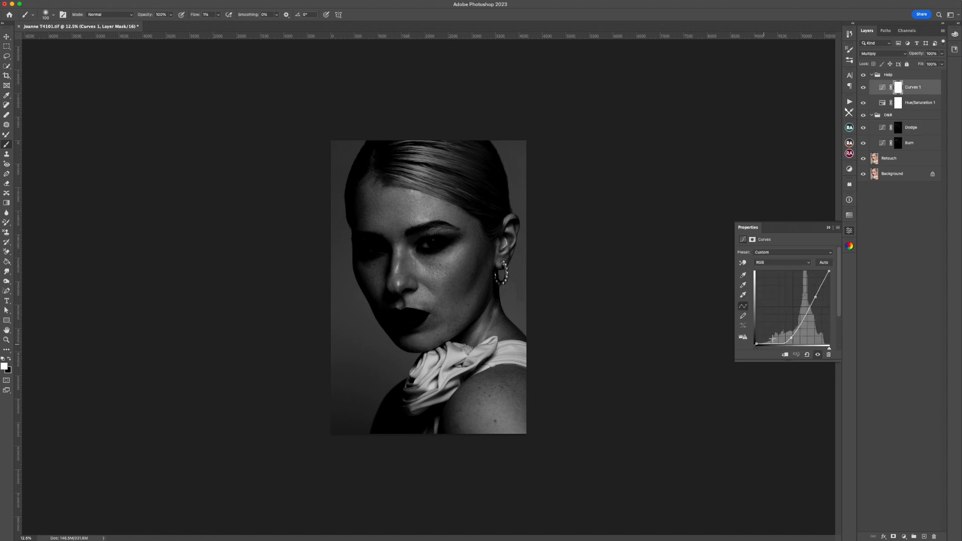
left_click(884, 53)
left_click(882, 29)
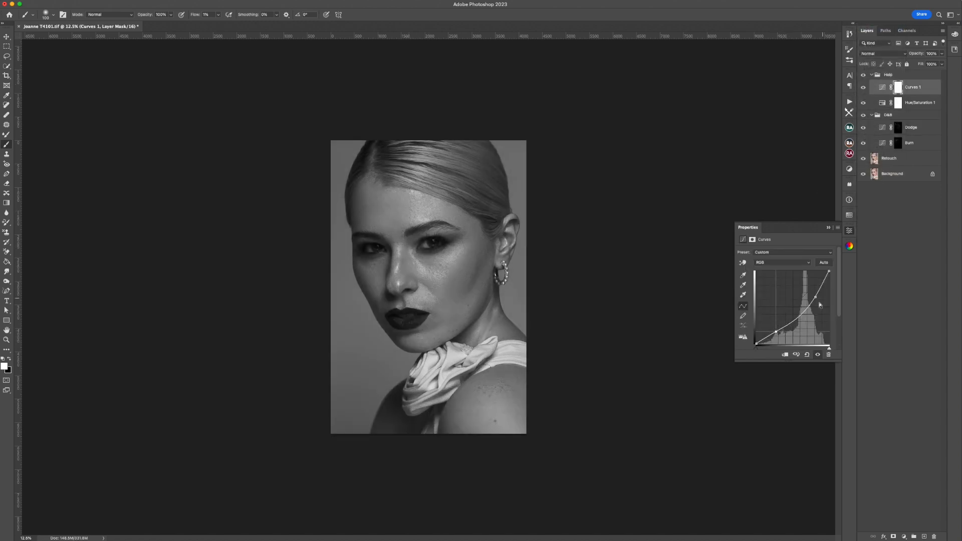
left_click_drag(777, 331, 784, 329)
Step: Dodge under the lit eye and burn the cheek beside it, switching between the Dodge and Burn layer masks
left_click(899, 128)
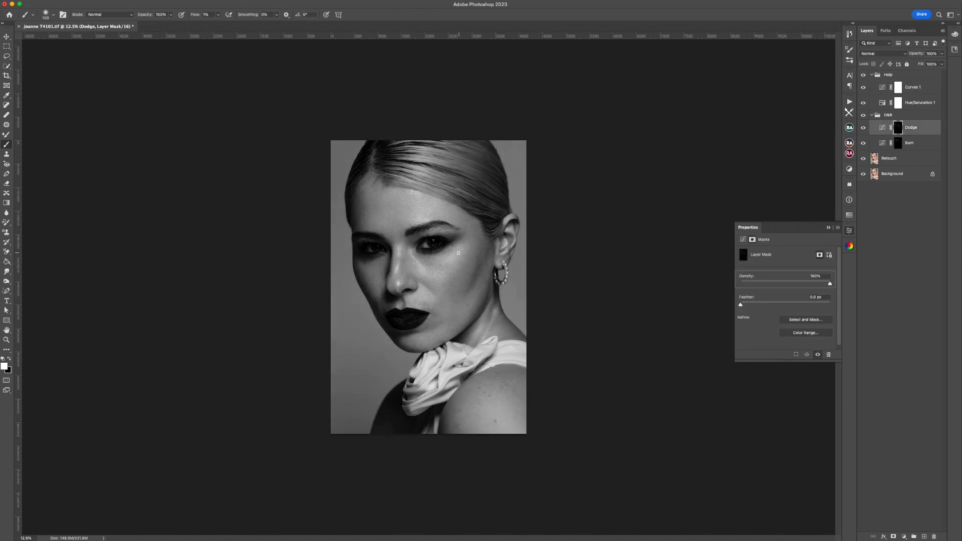
left_click(899, 145)
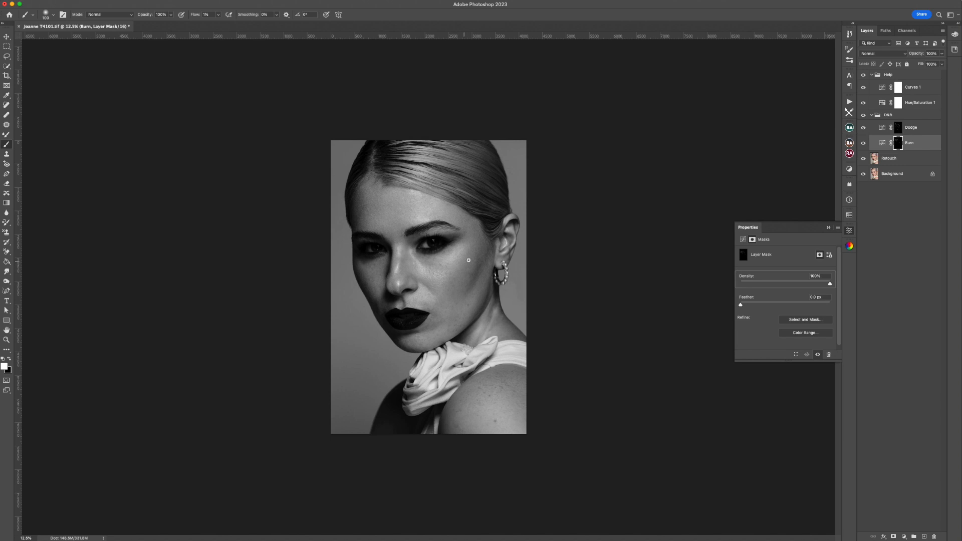
key("super+plus")
key("super+plus")
left_click_drag(663, 187, 649, 136)
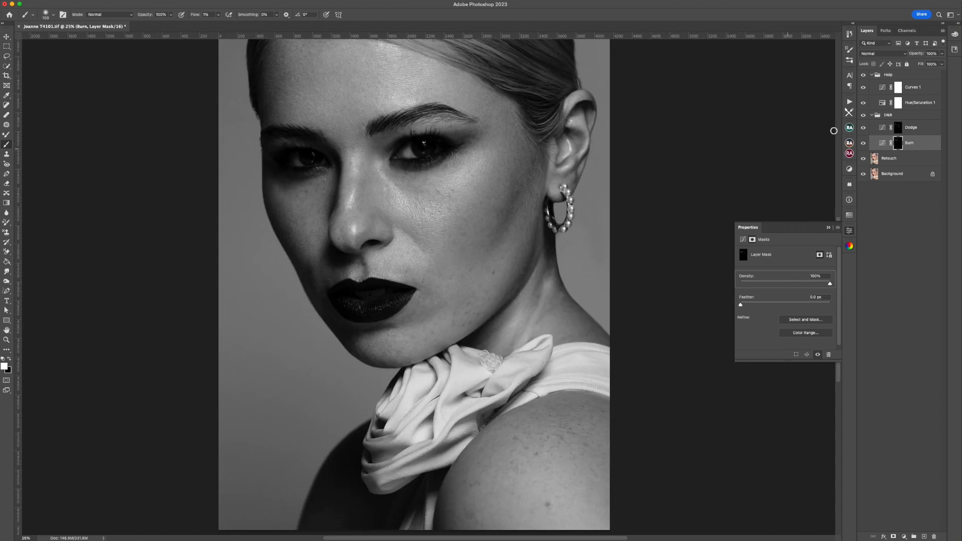
Step: Move the Help Curves layer's shadow point for a more contrasty preview, and burn beside the mouth corner on the Burn mask
left_click(882, 88)
left_click_drag(784, 334, 805, 323)
left_click(915, 150)
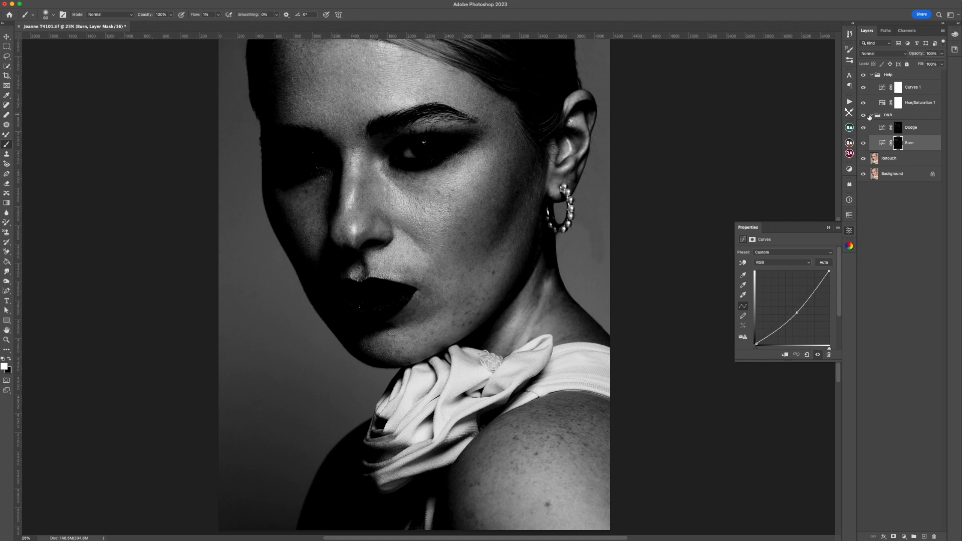
left_click(870, 117)
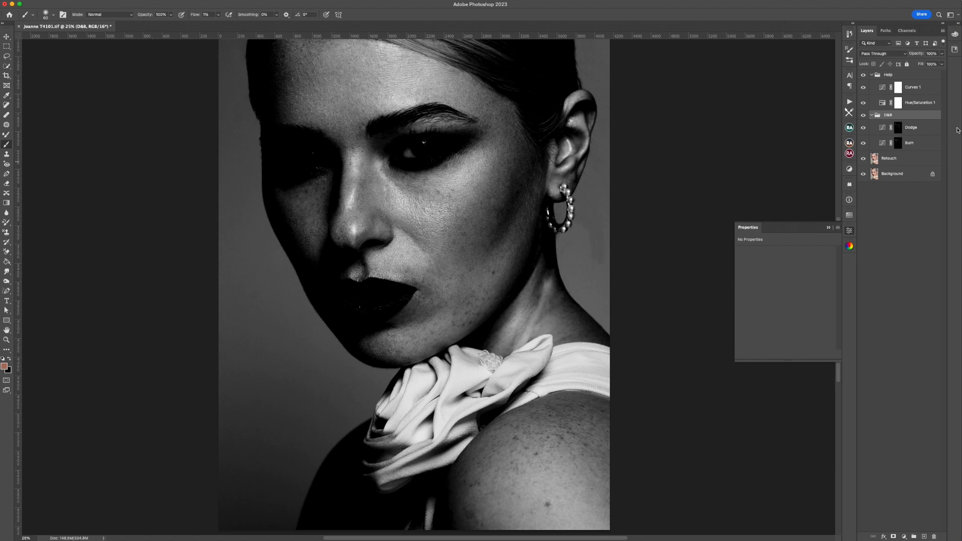
left_click(898, 142)
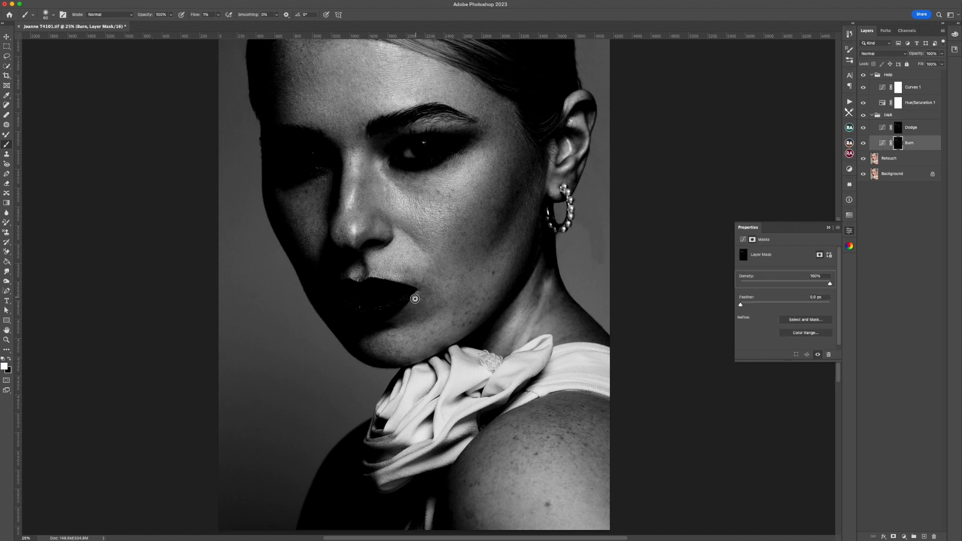
Step: Lighten the shadowed transition on the neck below the earring on the Dodge layer's mask with a larger brush
left_click(898, 129)
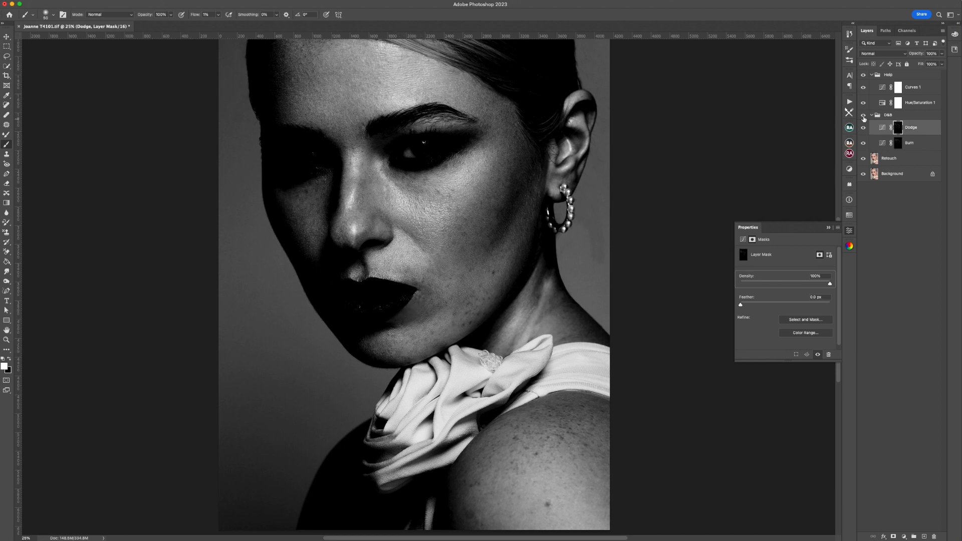
scroll(482, 224, "down", 3)
scroll(482, 224, "right", 2)
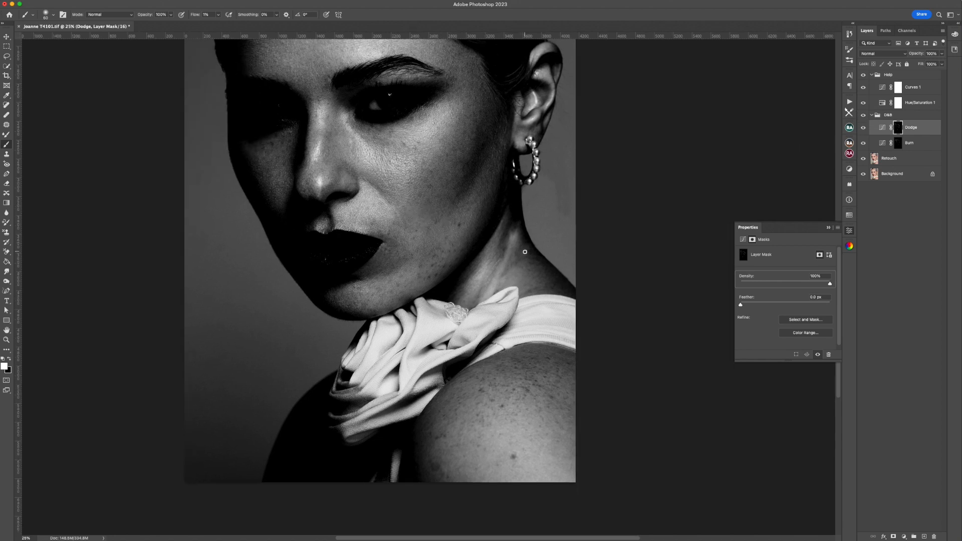
key("bracketright")
mouse_move(503, 273)
left_mouse_down()
mouse_move(515, 249)
mouse_move(501, 275)
mouse_move(516, 259)
mouse_move(507, 230)
left_mouse_up()
key("bracketleft")
scroll(451, 296, "up", 3)
scroll(452, 296, "left", 3)
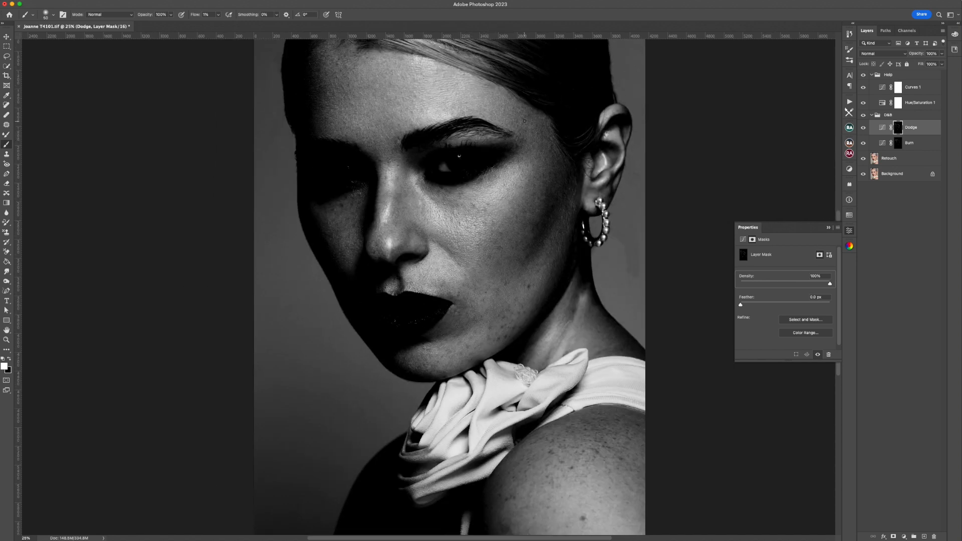
Step: Burn the lit cheek on the Burn layer, and compare the colour portrait by hiding Help and toggling the D&B group
left_click(907, 148)
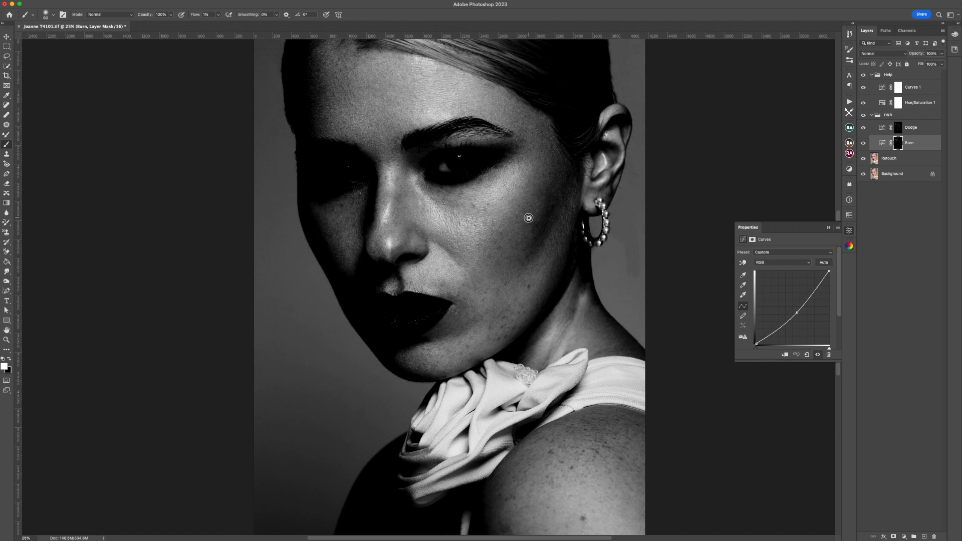
left_click(865, 74)
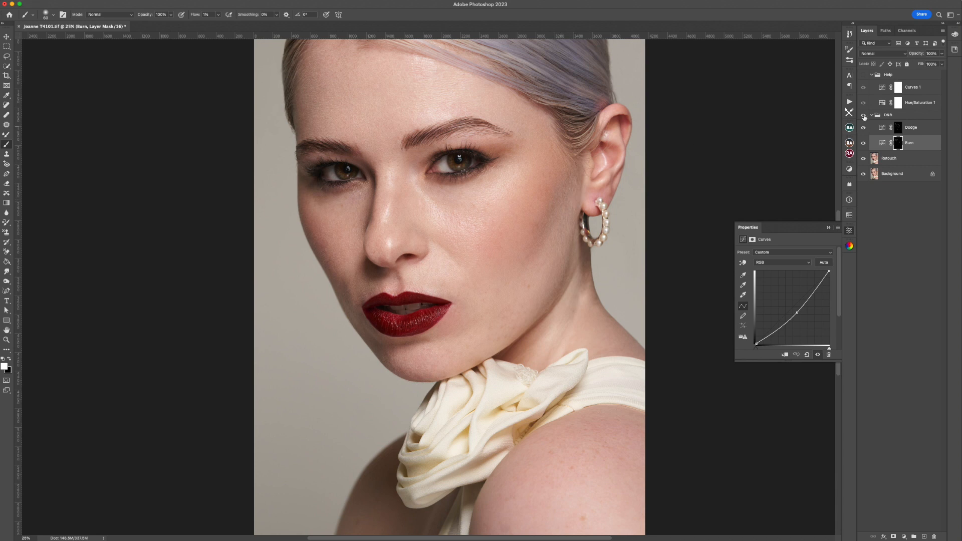
left_click(864, 117)
left_click(864, 118)
Step: Dodge under the shaded eye, burn beside the nostril, and lighten the upper nose bridge with a smaller brush on the Dodge and Burn masks
left_click(901, 132)
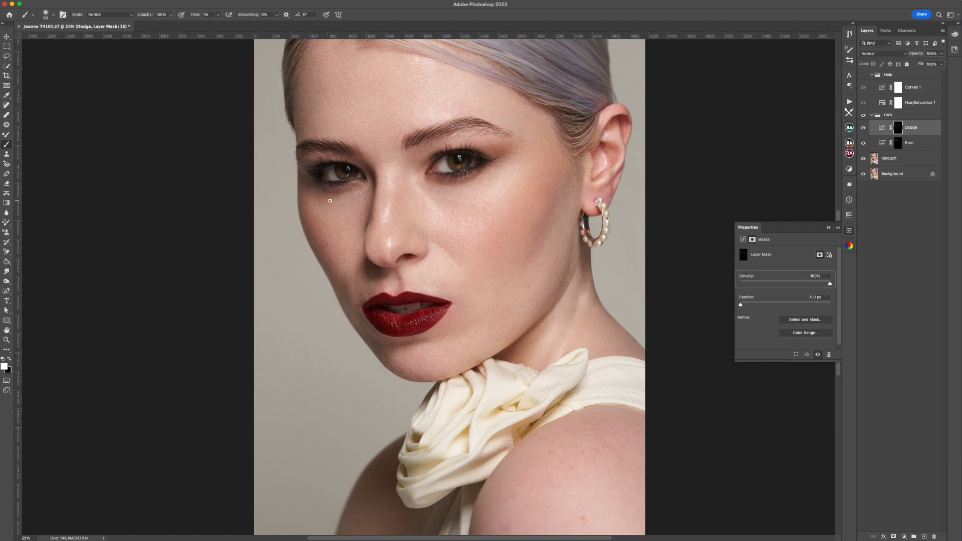
key("alt+bracketleft")
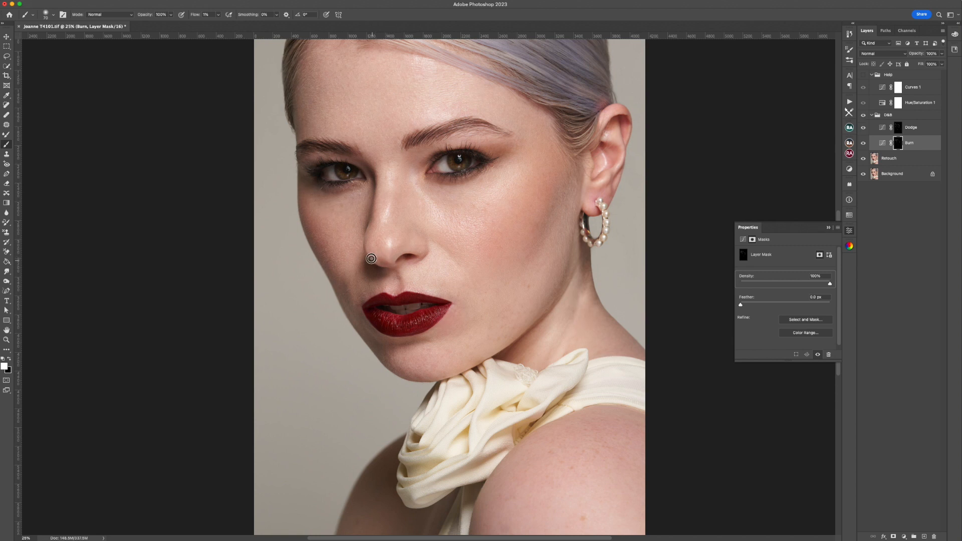
key("bracketleft")
key("bracketleft")
key("alt+bracketright")
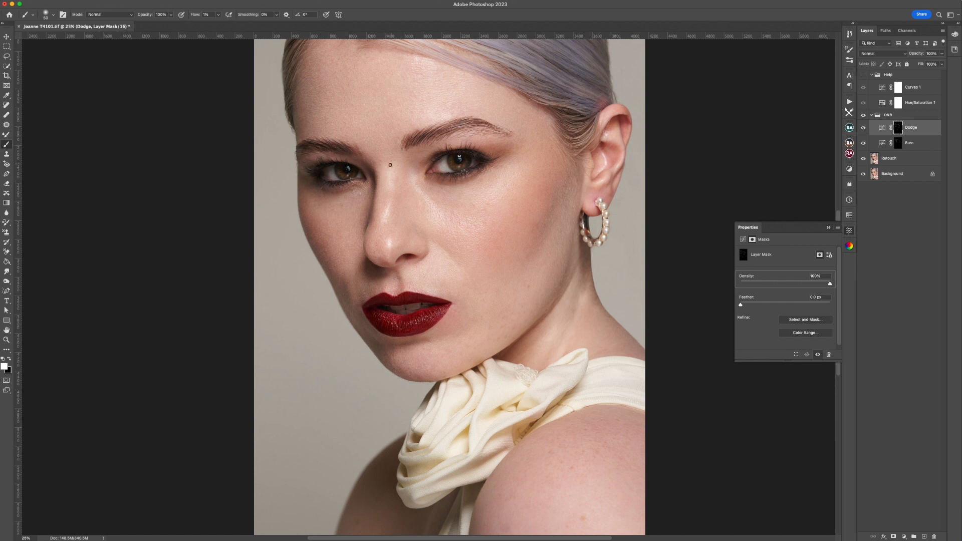
Step: Show the Help group and dodge the chin below the mouth corner on the Dodge mask, toggling the Dodge layer to compare
left_click(874, 174)
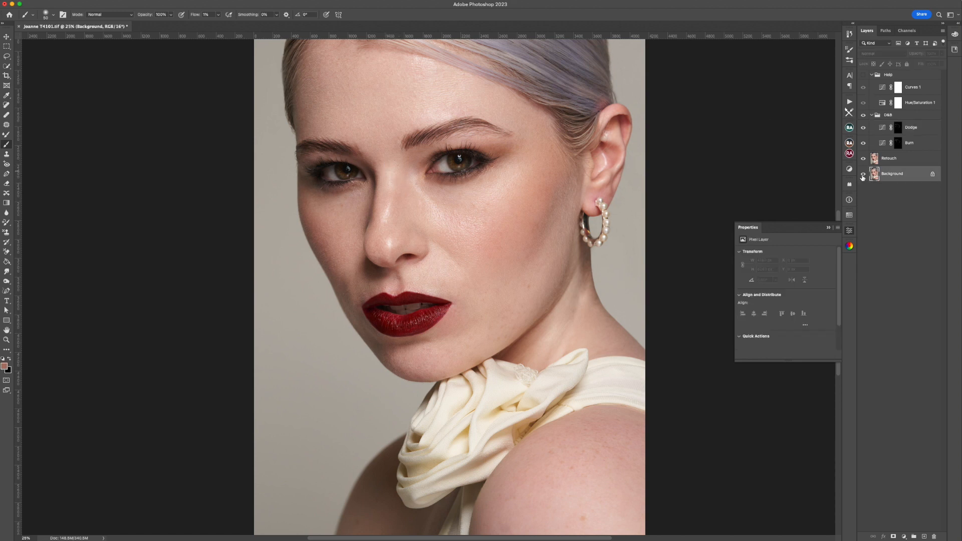
left_click(864, 75)
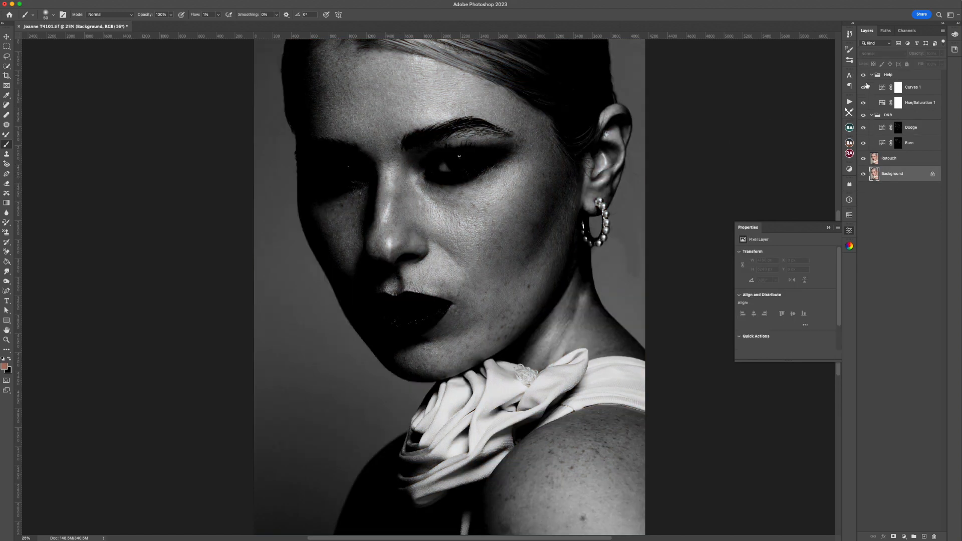
left_click(899, 128)
scroll(509, 316, "up", 2)
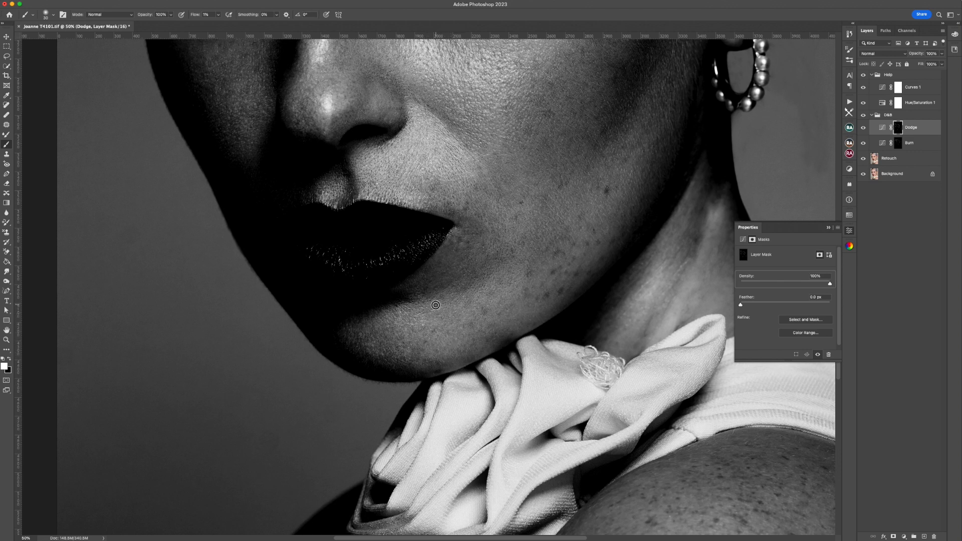
left_click(864, 127)
left_click(864, 128)
key("bracketright")
Step: Burn the skin beside the mouth corner on the Burn mask, and compare in colour by hiding Help and toggling the D&B group
left_click(899, 144)
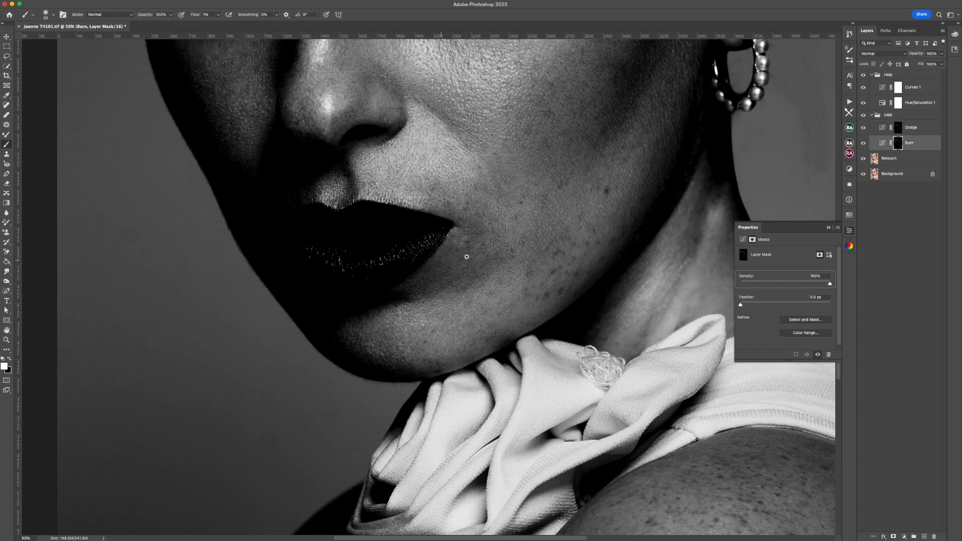
key("bracketright")
left_click(864, 74)
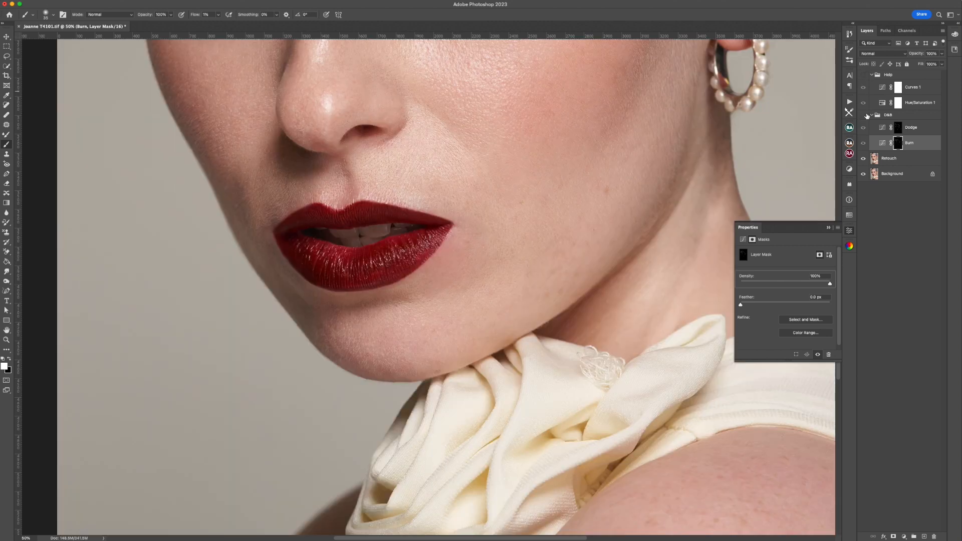
left_click(864, 116)
key("bracketright")
key("super+minus")
key("super+minus")
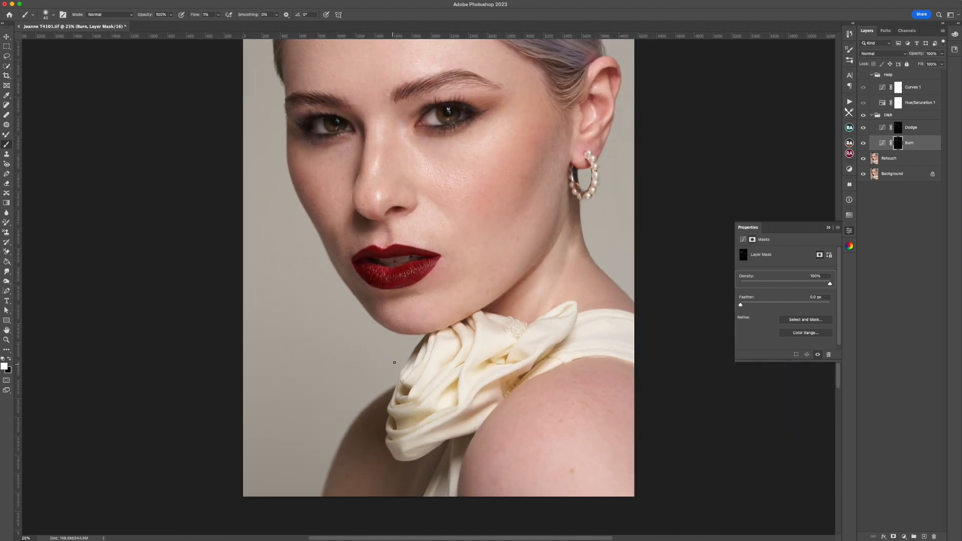
left_click(863, 116)
Step: In colour, dodge under the shaded eye on the Dodge mask with a smaller brush, and burn the side of the nose tip on Burn
left_click(899, 131)
key("super+plus")
key("super+plus")
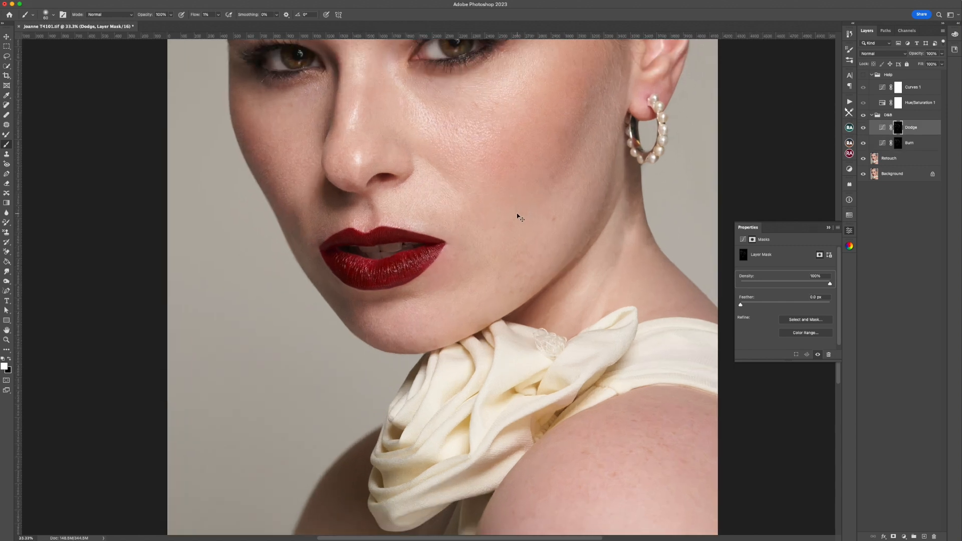
left_click_drag(312, 230, 464, 400)
key("bracketleft")
key("bracketleft")
key("bracketleft")
key("bracketleft")
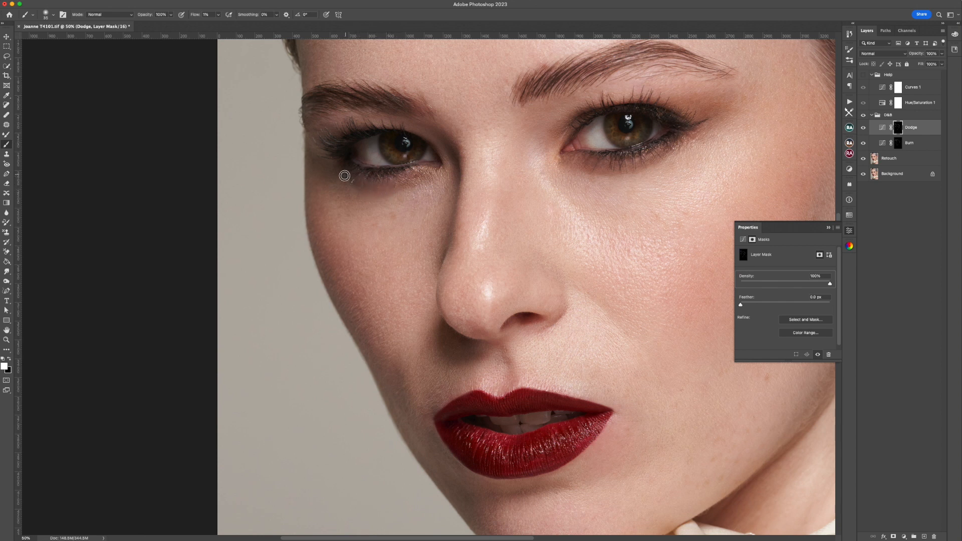
scroll(502, 243, "down", 3)
scroll(502, 243, "right", 2)
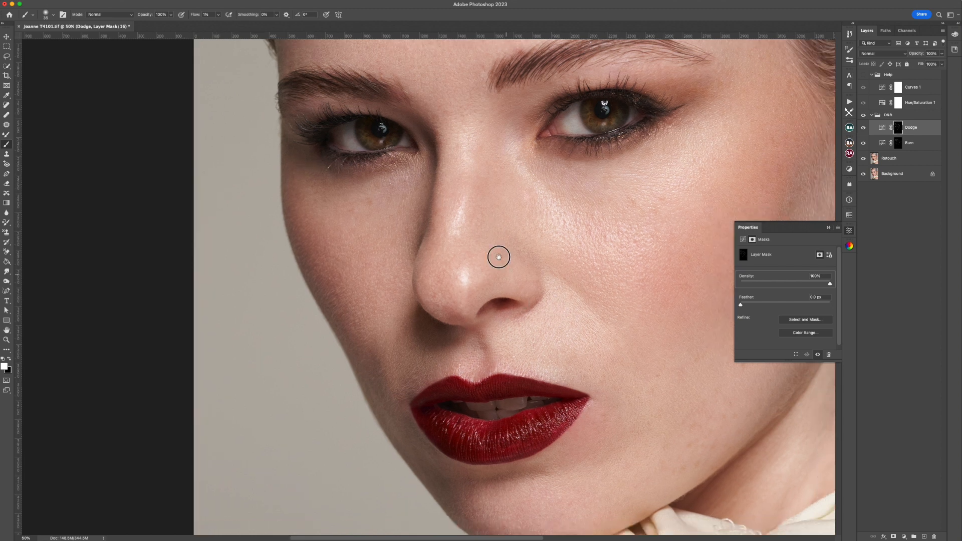
left_click(904, 144)
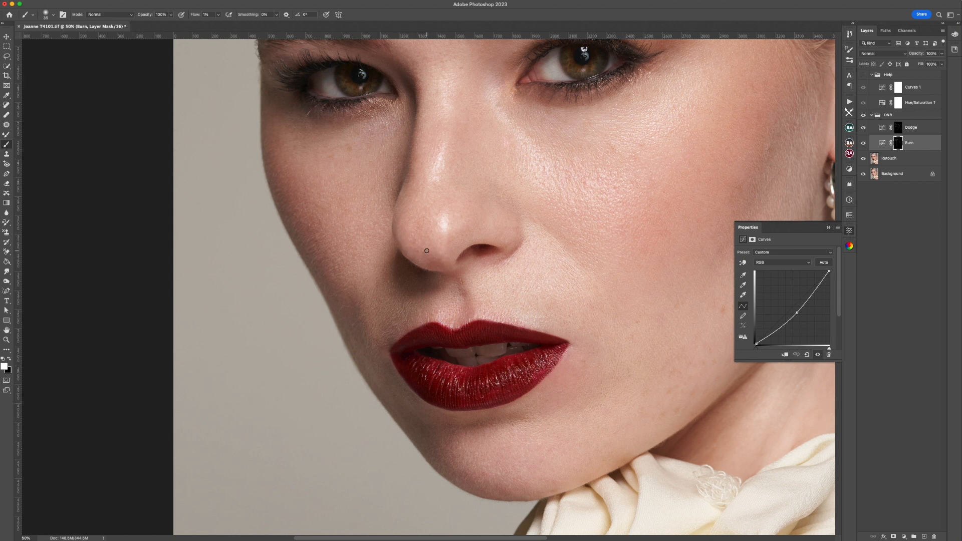
Step: Show the Help group and shift both points of its Curves 1 layer for a lighter black-and-white preview
left_click_drag(568, 295, 403, 305)
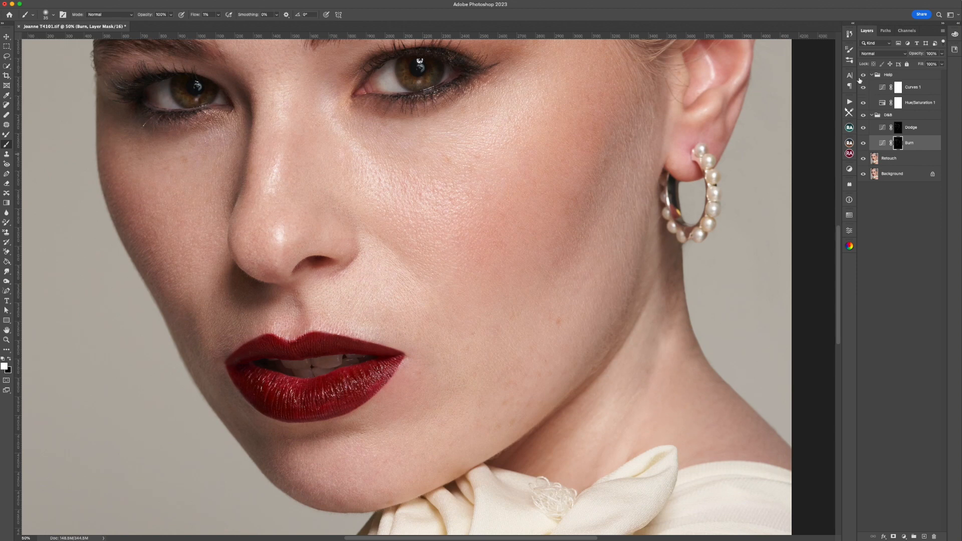
left_click(862, 77)
left_click_drag(605, 225, 541, 184)
double_click(882, 87)
left_click_drag(803, 325, 790, 324)
left_click_drag(815, 294, 810, 289)
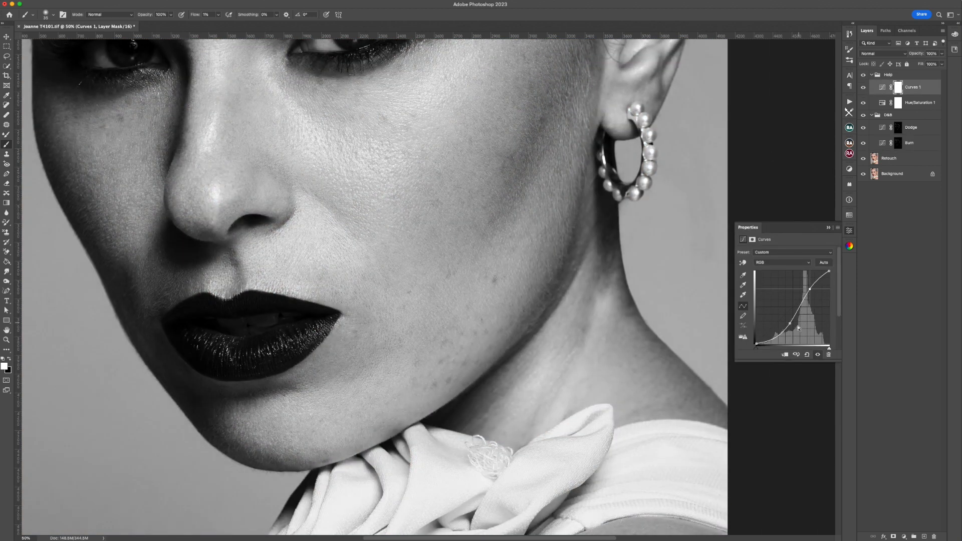
left_click_drag(790, 325, 791, 327)
Step: Dodge the lit cheek between the nose and the earring on the Dodge layer's mask
left_click(898, 129)
left_click_drag(553, 223, 534, 291)
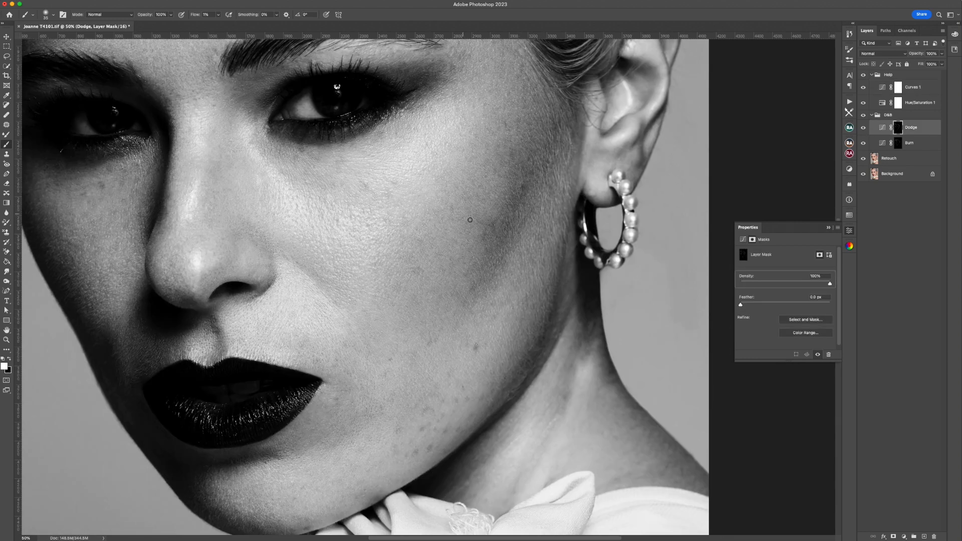
key("ctrl+minus")
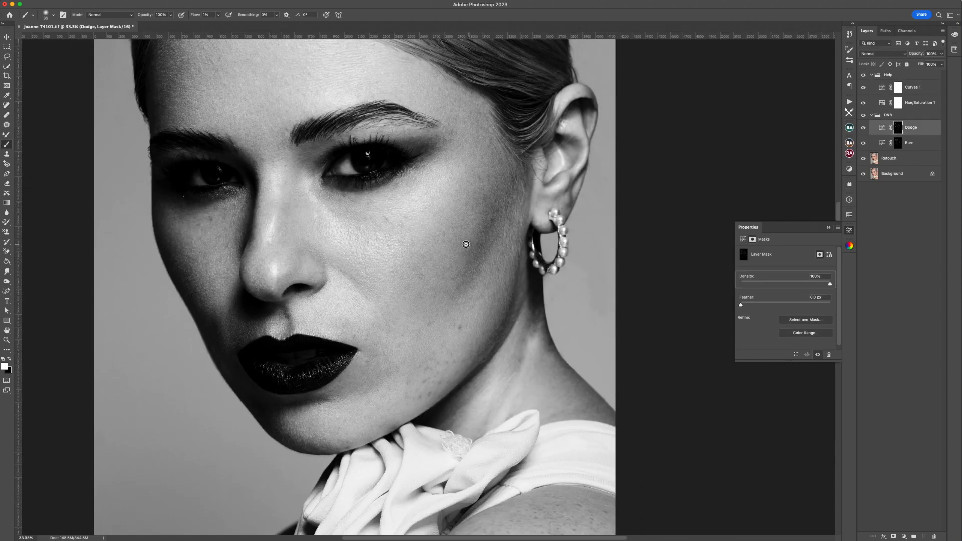
Step: Smooth the skin at the lit eye's outer corner and the neck edge, alternating between the Burn and Dodge masks
left_click(898, 144)
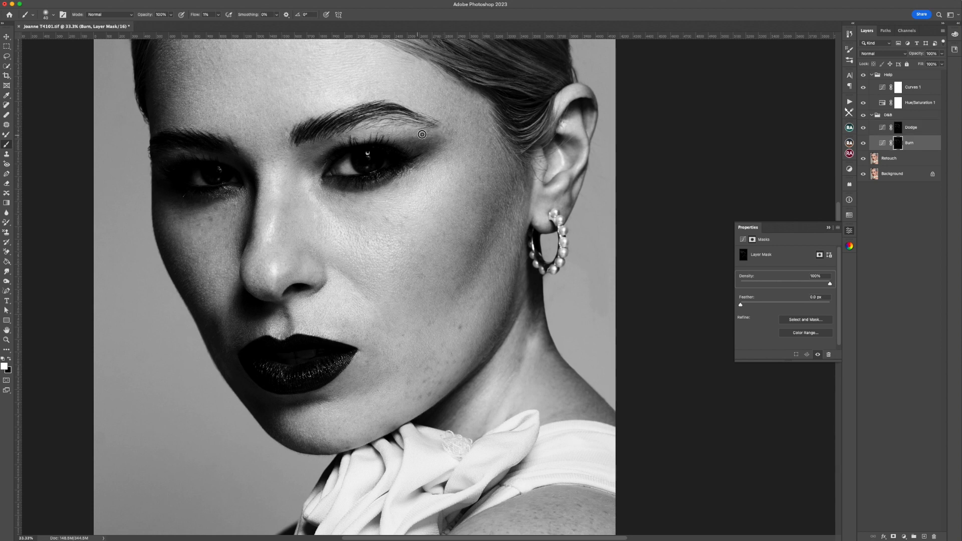
left_click(876, 129)
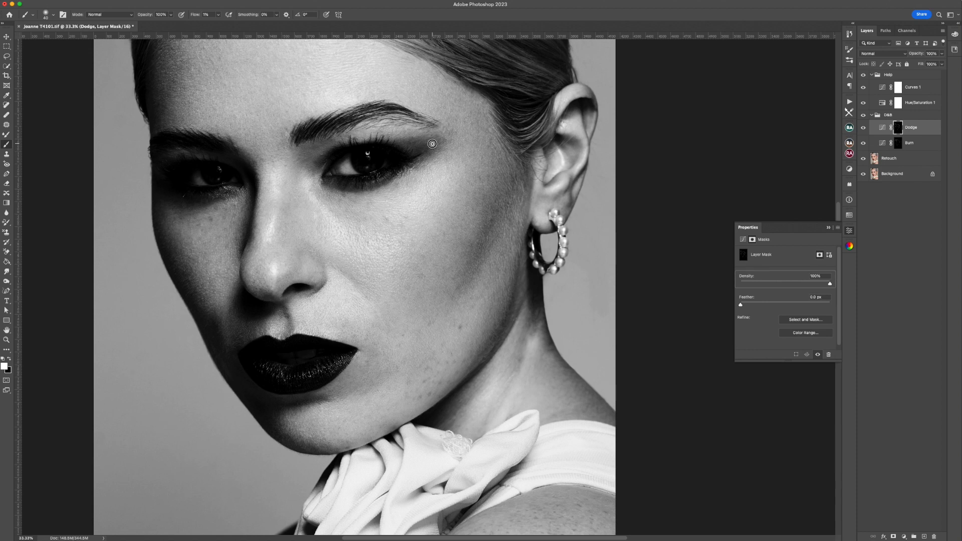
left_click(898, 143)
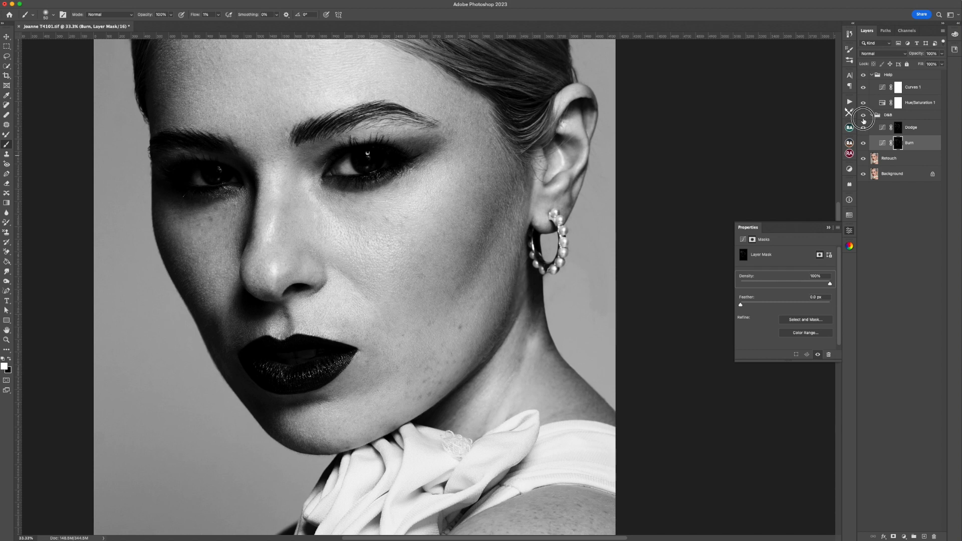
left_click(898, 128)
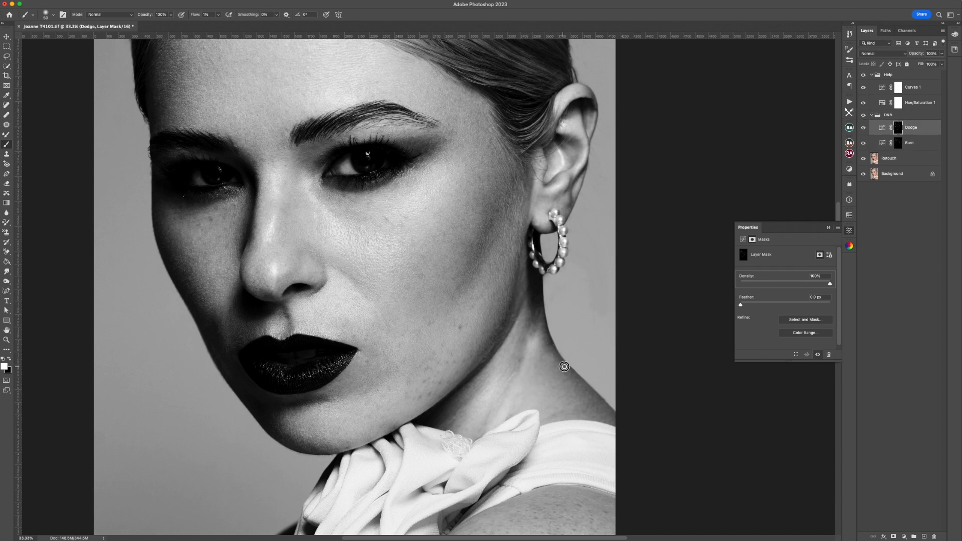
Step: Lower the shadow part of the Help group's Curves 1 curve for a darker preview, and return to the Dodge layer's mask
left_click(883, 87)
left_click_drag(797, 312, 794, 334)
left_click(898, 128)
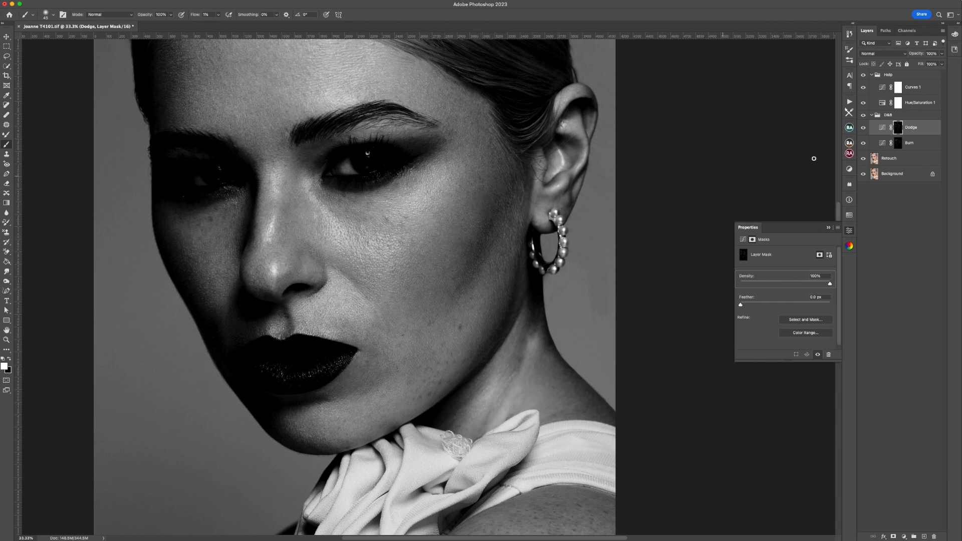
Step: Burn the skin beside the earlobe on the Burn mask and dodge the temple on the Dodge mask, adjusting the brush size
key("alt+bracketleft")
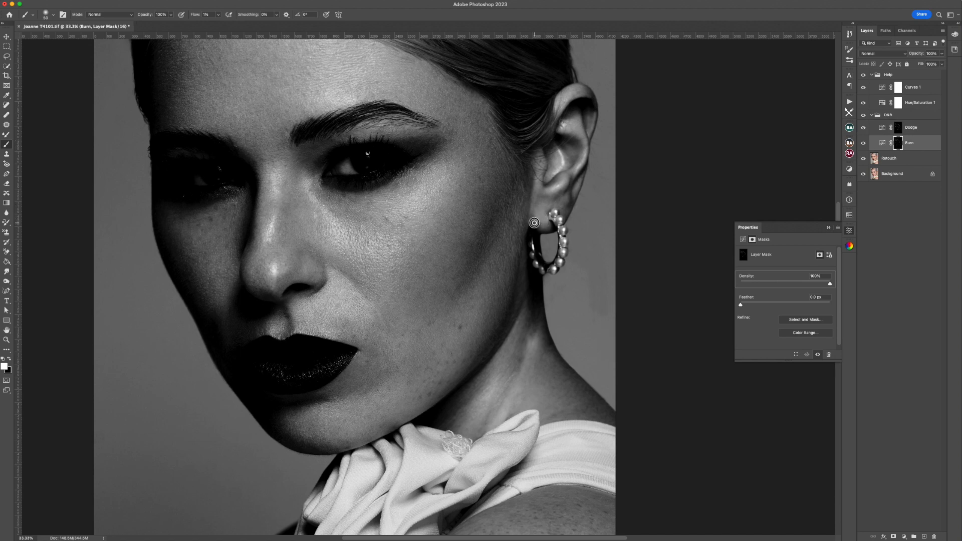
key("bracketleft")
key("alt+bracketright")
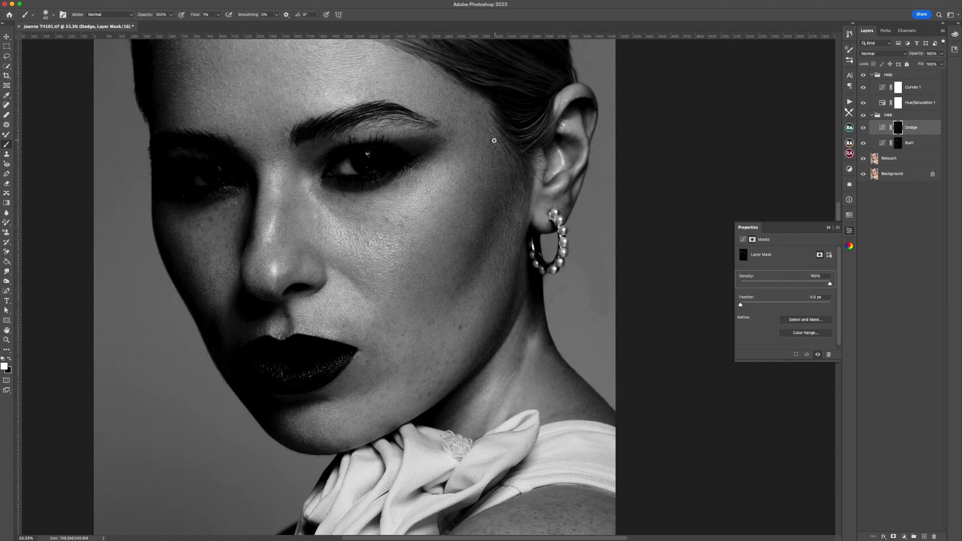
key("bracketright")
Step: Burn the shaded cheek below the eye on the Burn mask, and dodge its lower part on the Dodge mask
left_click(899, 145)
key("bracketright")
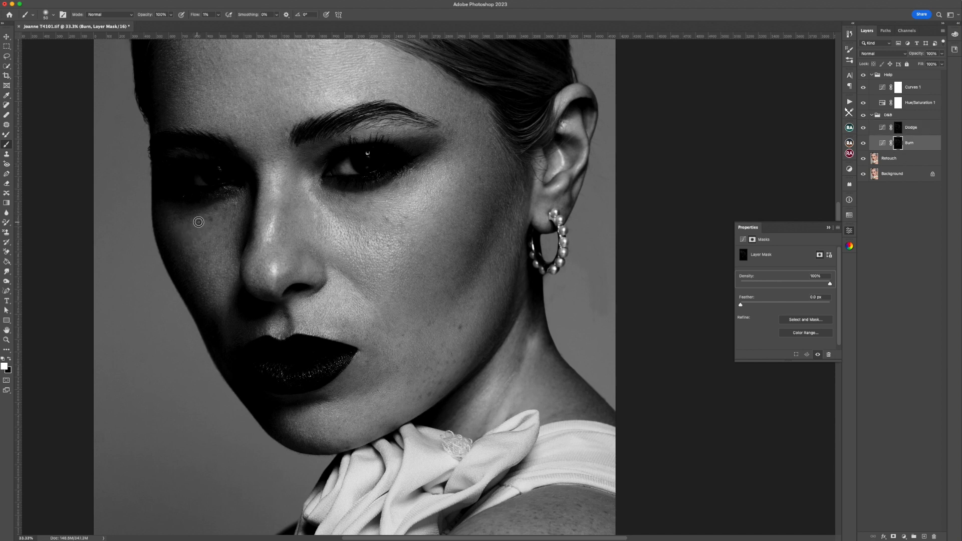
left_click(898, 127)
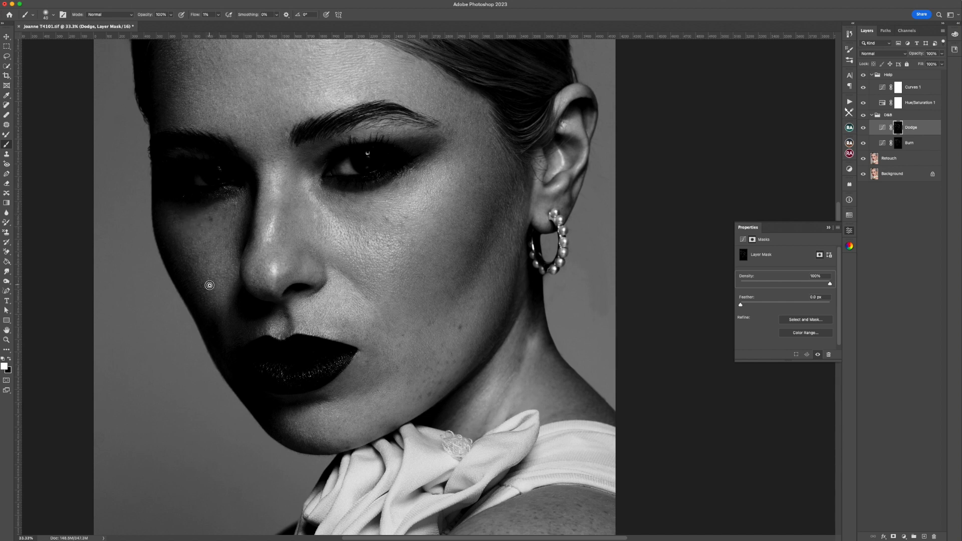
left_click_drag(210, 285, 221, 266)
key("]")
Step: Hide the Help group and burn along the outer edge of the shaded cheek on the Burn mask in colour
left_click(864, 75)
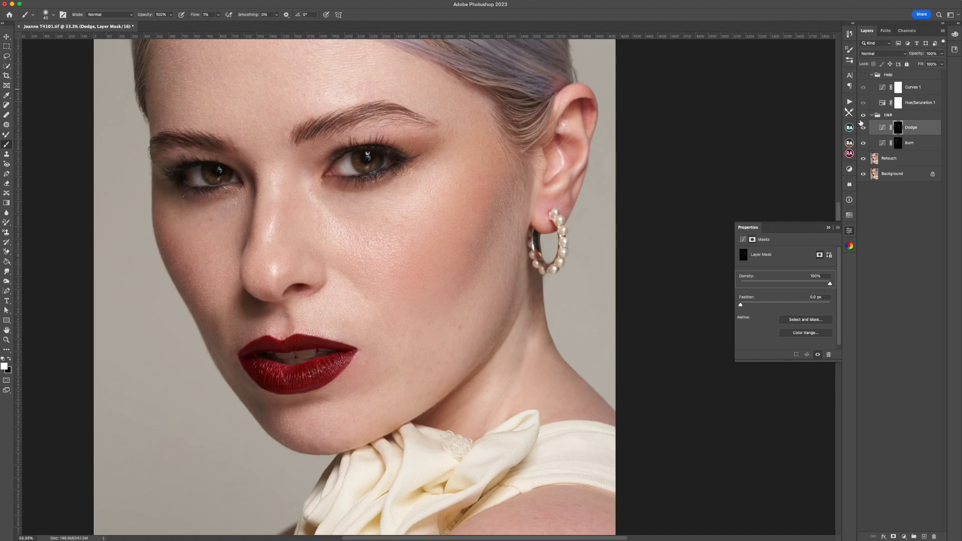
left_click(897, 143)
left_click_drag(201, 307, 172, 246)
left_click_drag(167, 212, 197, 302)
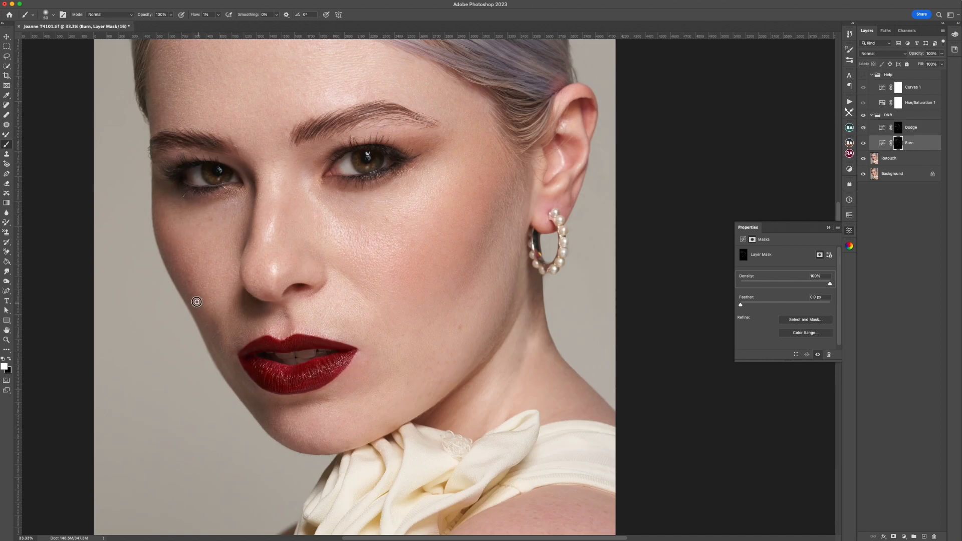
Step: Show the Help group and dodge the lit cheek and the inner brow area on the Dodge layer's mask
left_click(863, 75)
left_click(898, 127)
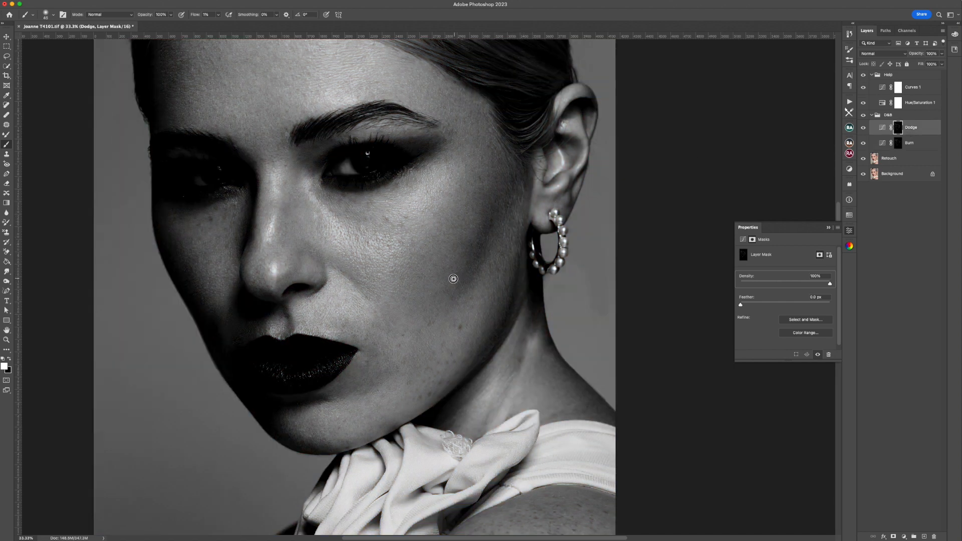
mouse_move(453, 278)
left_mouse_down()
mouse_move(458, 286)
mouse_move(465, 253)
left_mouse_up()
left_click_drag(326, 211, 404, 276)
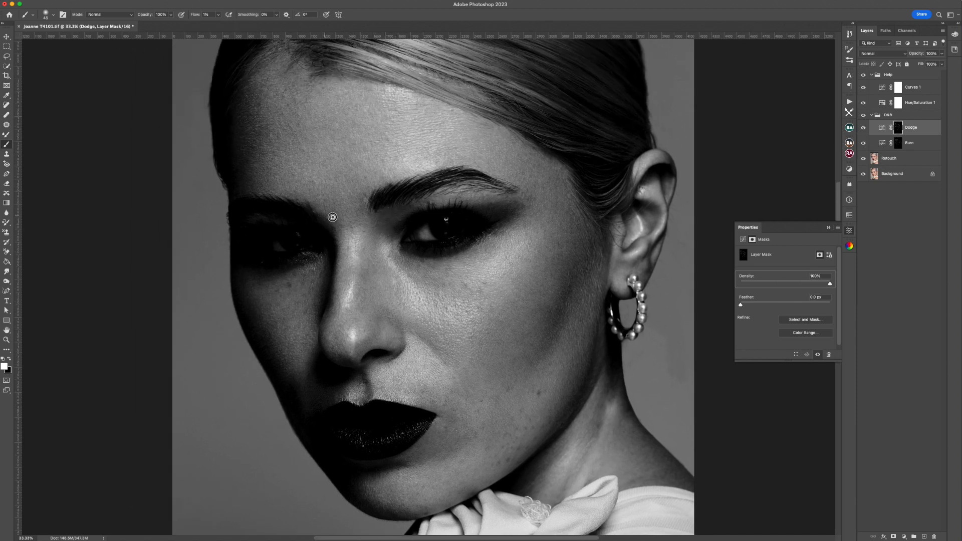
left_click_drag(540, 203, 499, 146)
scroll(499, 145, "down", 10)
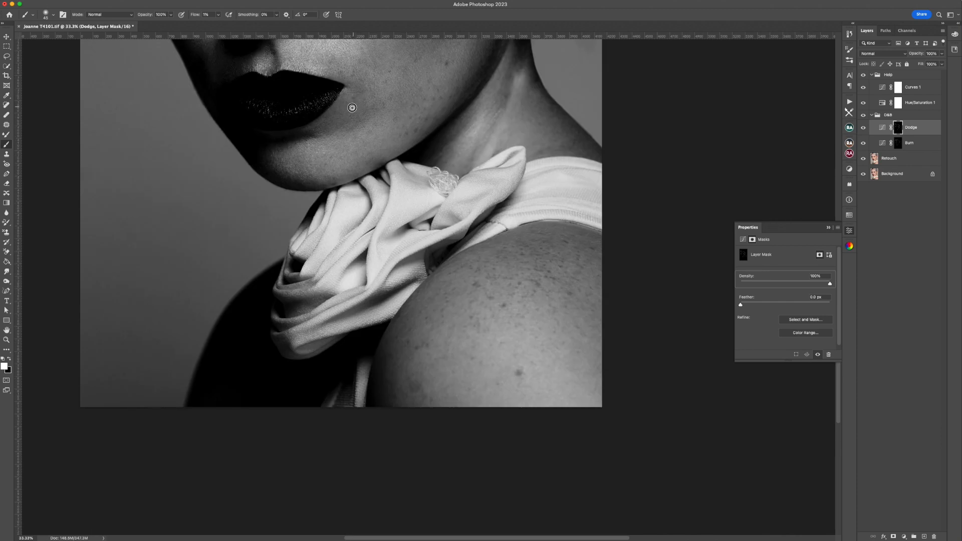
Step: Burn the bright neck area below the earring on the Burn mask with a larger brush, working on the whole portrait
key("super+minus")
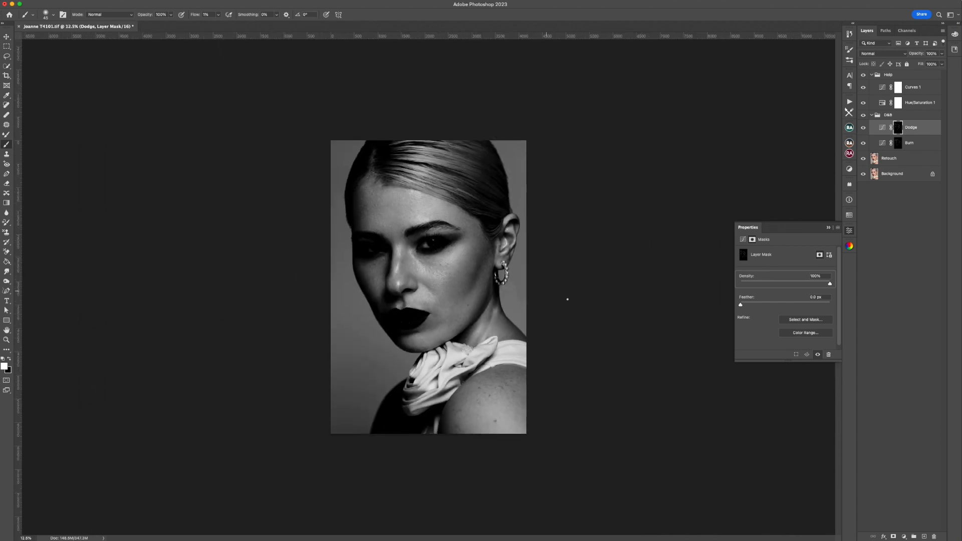
key("bracketright")
key("alt+bracketleft")
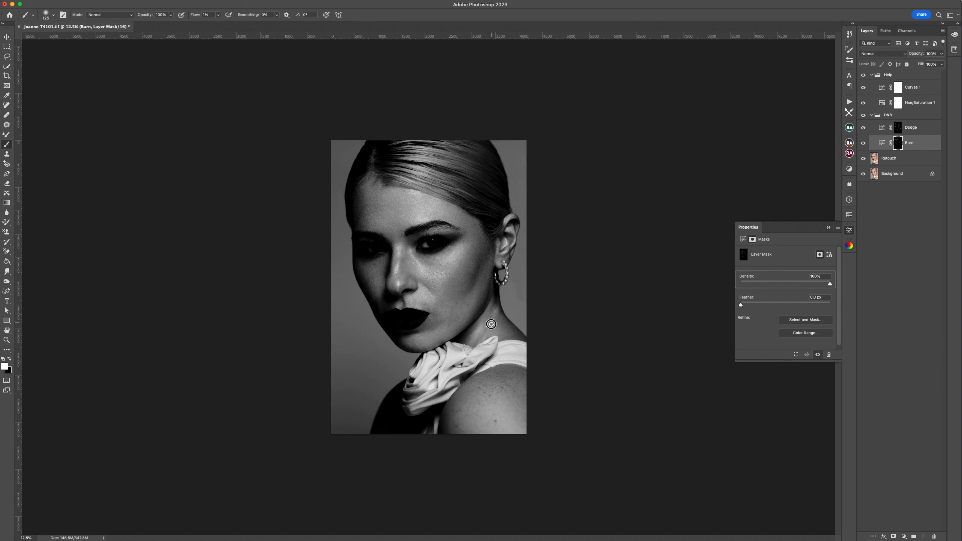
Step: Raise the shadow and highlight points of the Help group's Curves 1 layer for a softer, brighter preview
left_click(883, 88)
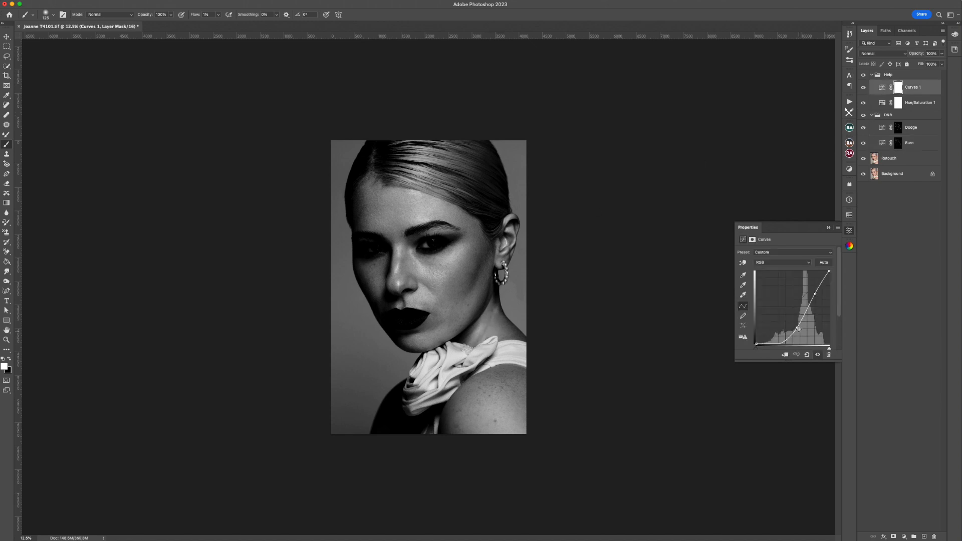
left_click_drag(790, 336, 781, 324)
left_click_drag(815, 295, 812, 291)
key("super+plus")
key("super+plus")
key("super+plus")
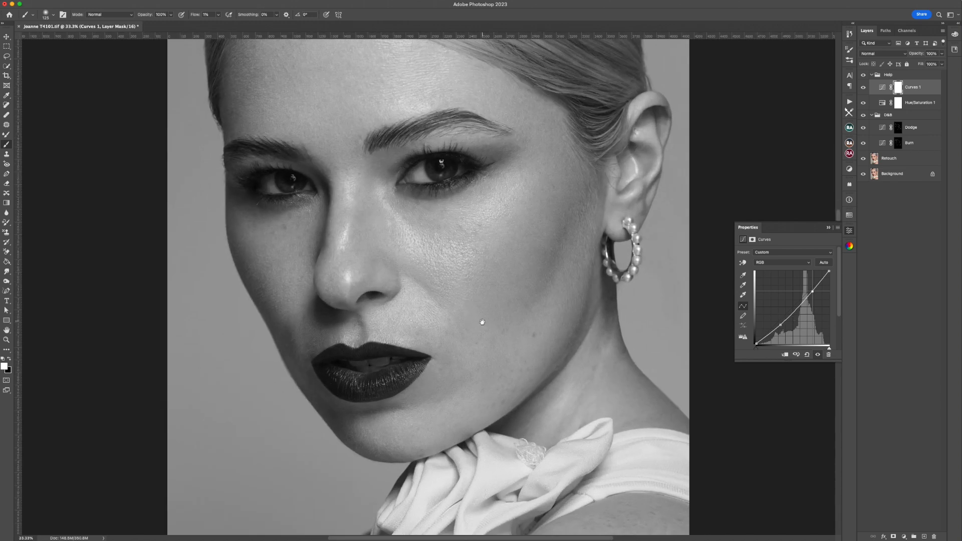
Step: Burn the bright skin beneath the eye nearer the ear on the Burn mask with a smaller brush
left_click_drag(482, 322, 585, 250)
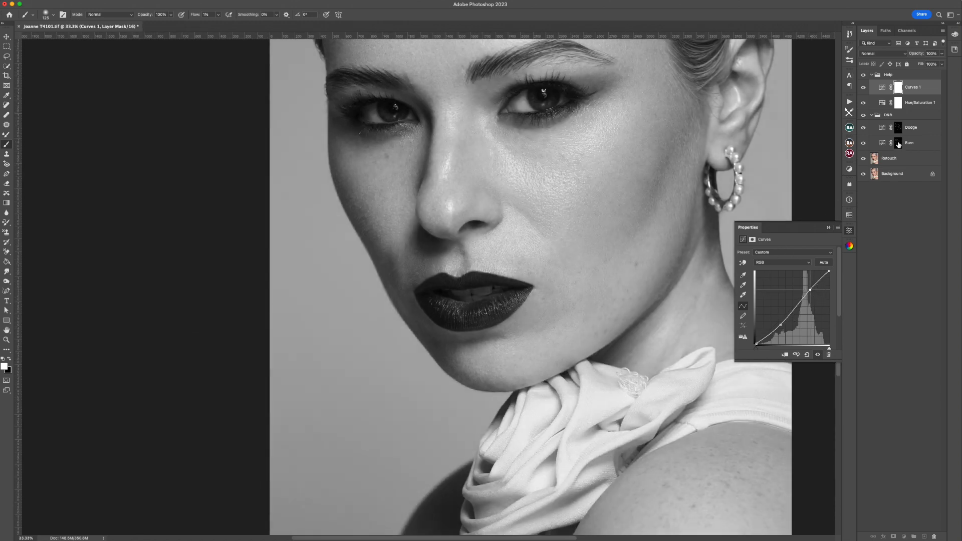
left_click(909, 143)
key("bracketleft")
key("bracketleft")
key("bracketleft")
key("bracketleft")
mouse_move(558, 115)
left_mouse_down()
mouse_move(565, 111)
mouse_move(506, 121)
mouse_move(651, 92)
mouse_move(498, 121)
left_mouse_up()
Step: Hide the Help group and even out the lips in colour, alternating between the Dodge and Burn masks
left_click(864, 76)
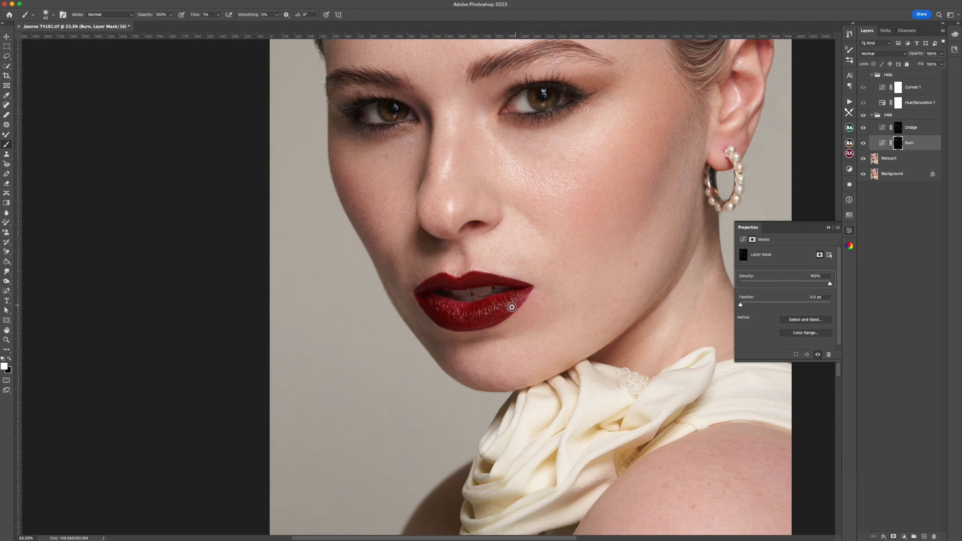
left_click(905, 130)
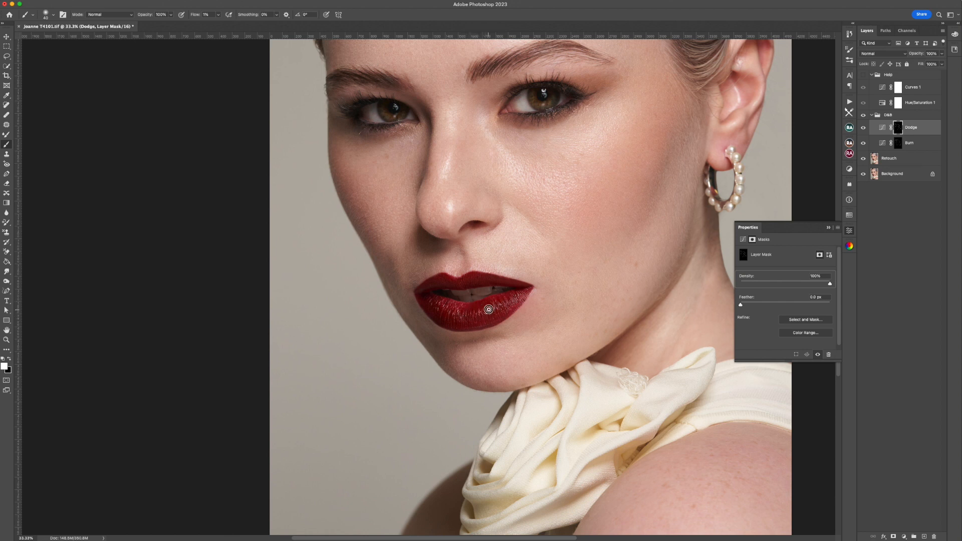
left_click(911, 143)
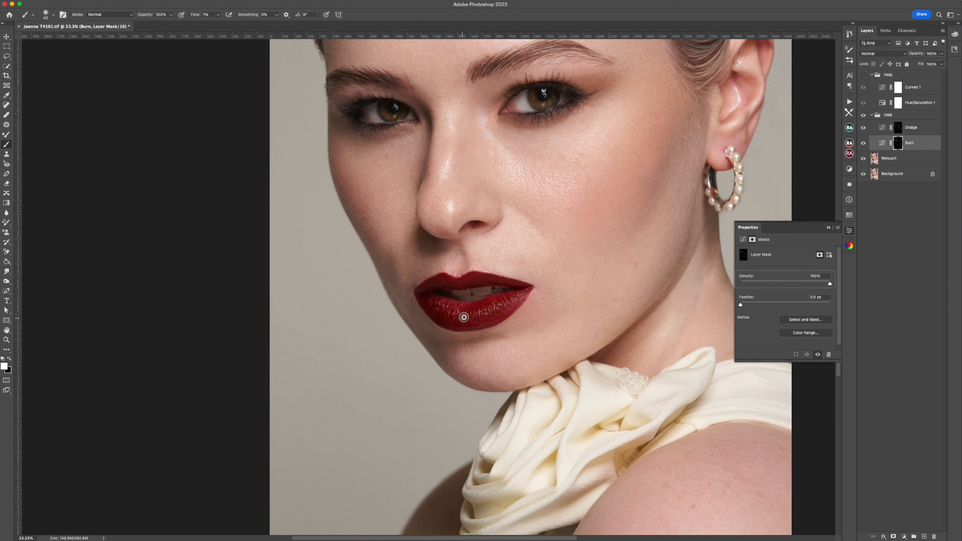
left_click(898, 128)
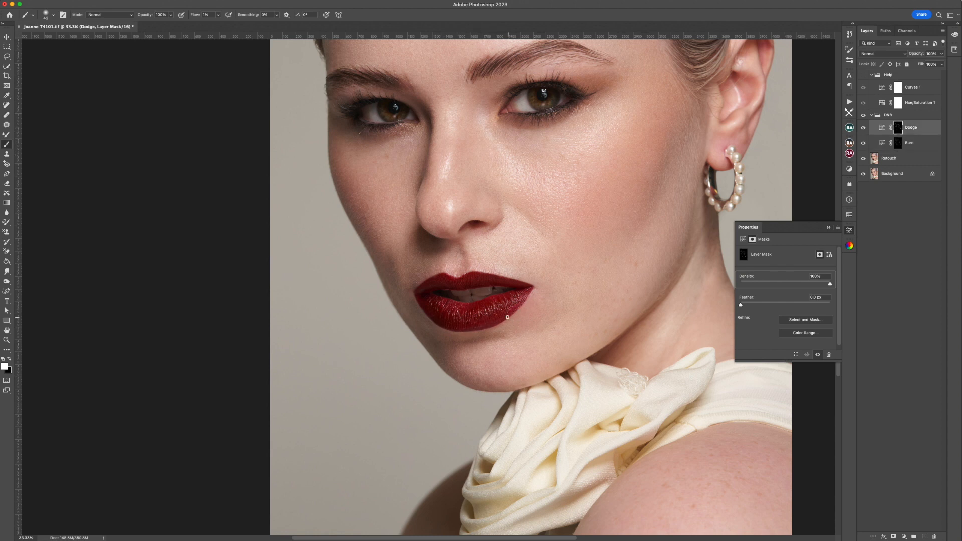
key("bracketright")
key("alt+bracketleft")
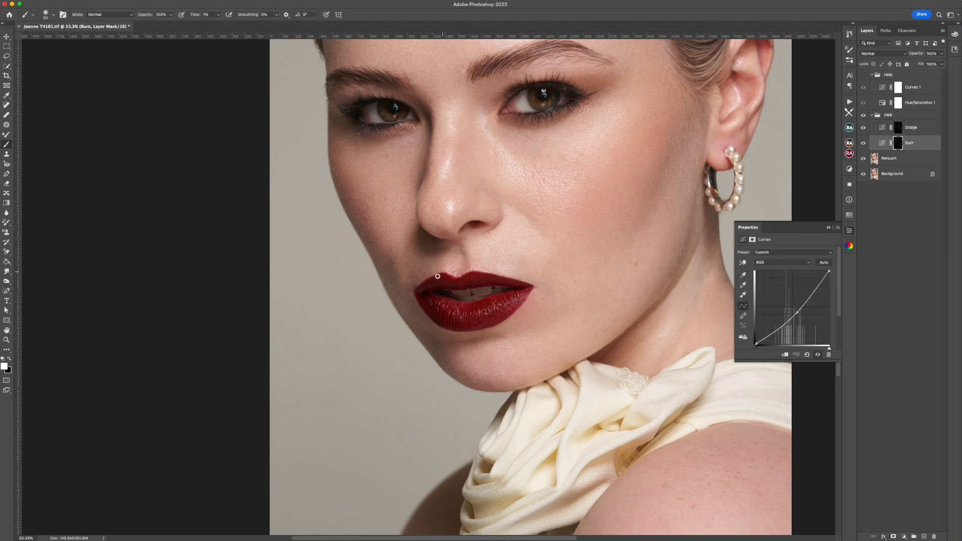
Step: Compare the retouched portrait with the original by toggling every layer above the Background
left_click(869, 176)
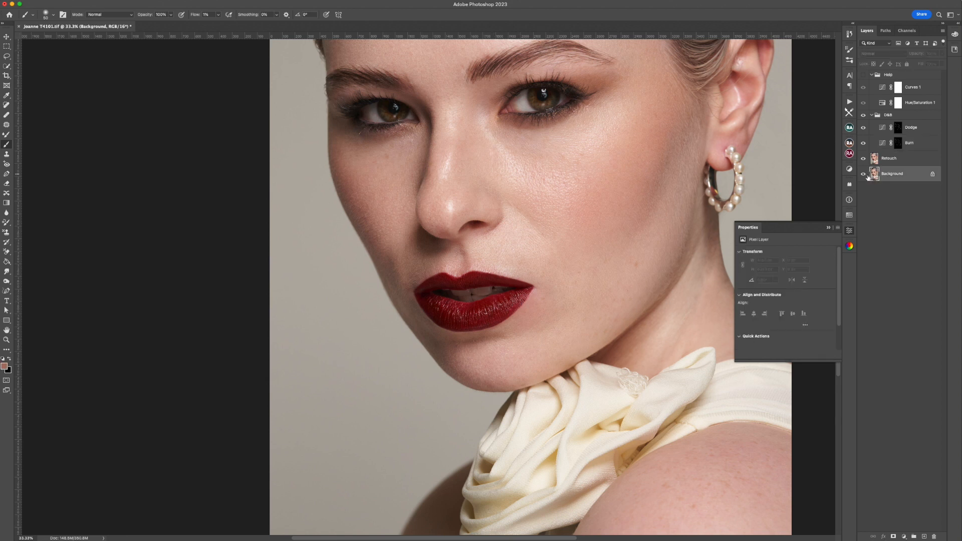
left_click(865, 175, "alt")
left_click(865, 175, "alt")
left_click(865, 176, "alt")
left_click(865, 176, "alt")
Step: Collapse the layer properties and burn the bright neck skin below the earring in colour on the Burn mask with a larger brush
left_click(828, 227)
scroll(796, 194, "right", 3)
scroll(796, 194, "up", 1)
left_click(901, 143)
key("bracketright")
key("bracketright")
left_click_drag(659, 270, 645, 320)
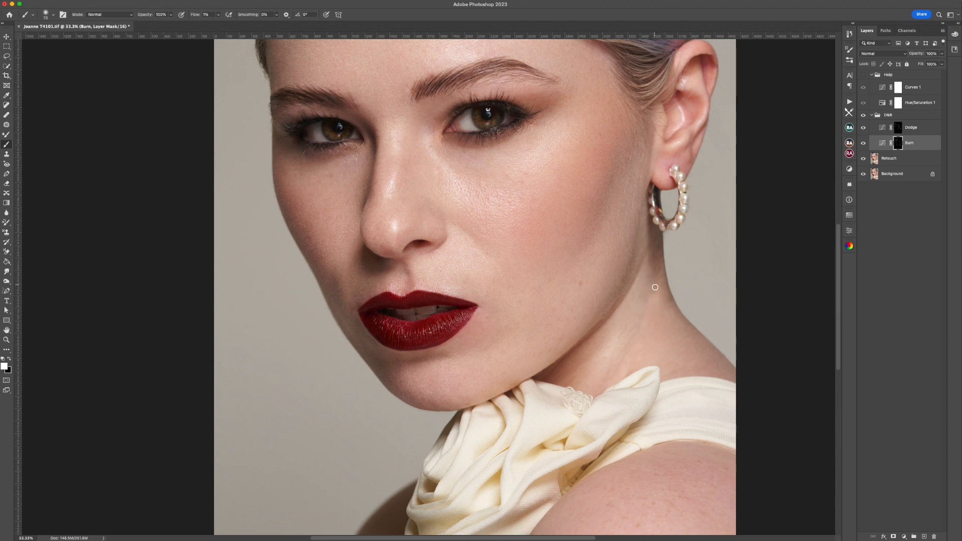
mouse_move(656, 287)
left_mouse_down()
mouse_move(613, 372)
mouse_move(648, 301)
mouse_move(640, 296)
left_mouse_up()
Step: Dodge the neck below the earring and above the collar on the Dodge mask, and burn along the jaw edge on the Burn mask
key("alt+bracketright")
key("bracketright")
left_click_drag(647, 256, 658, 274)
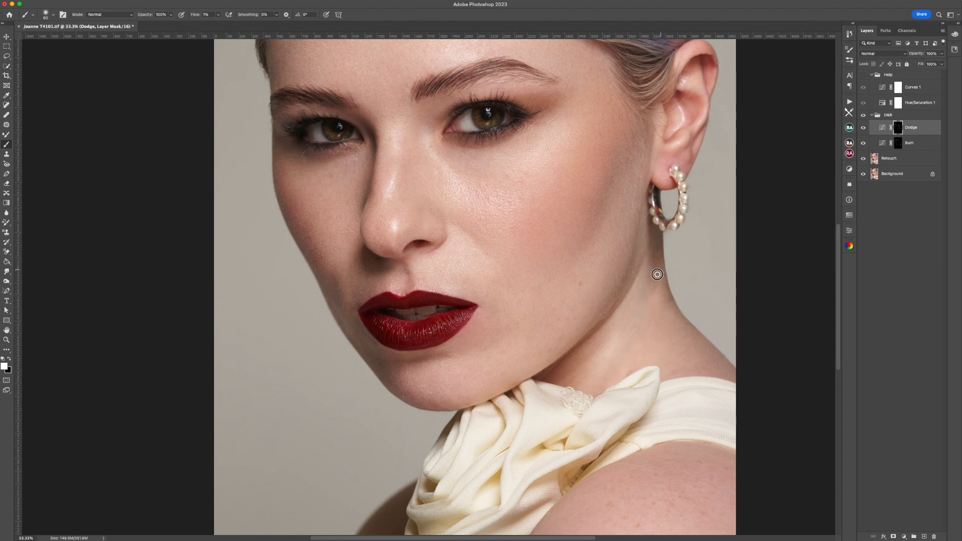
left_click_drag(567, 379, 559, 380)
key("alt+bracketleft")
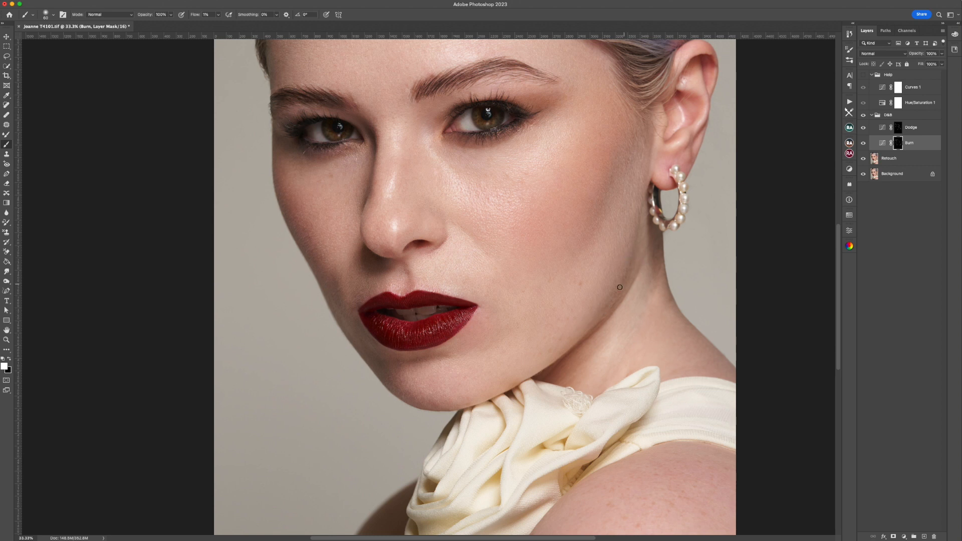
Step: Dodge beside the nostril on the Dodge mask and burn the tip and bridge of the nose on the Burn mask
left_click_drag(576, 349, 652, 396)
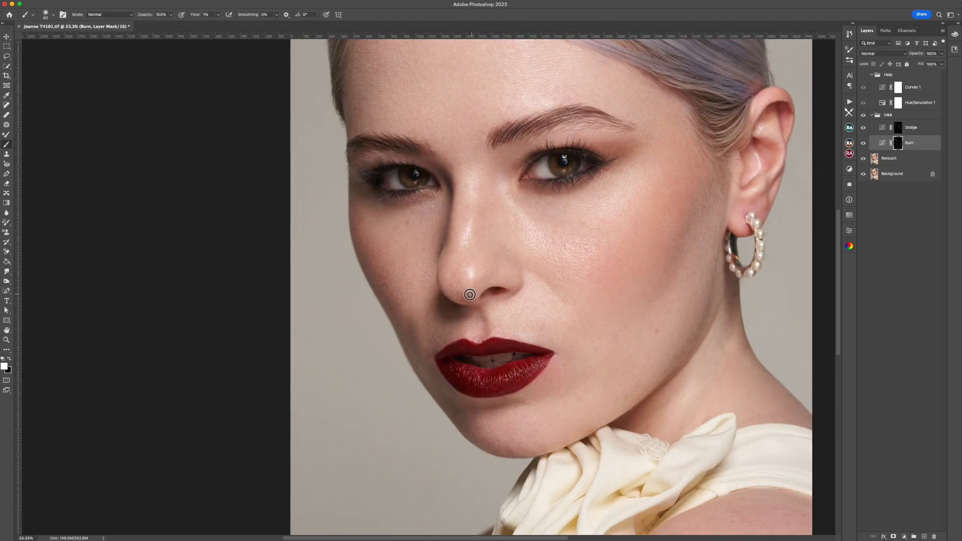
left_click(898, 129)
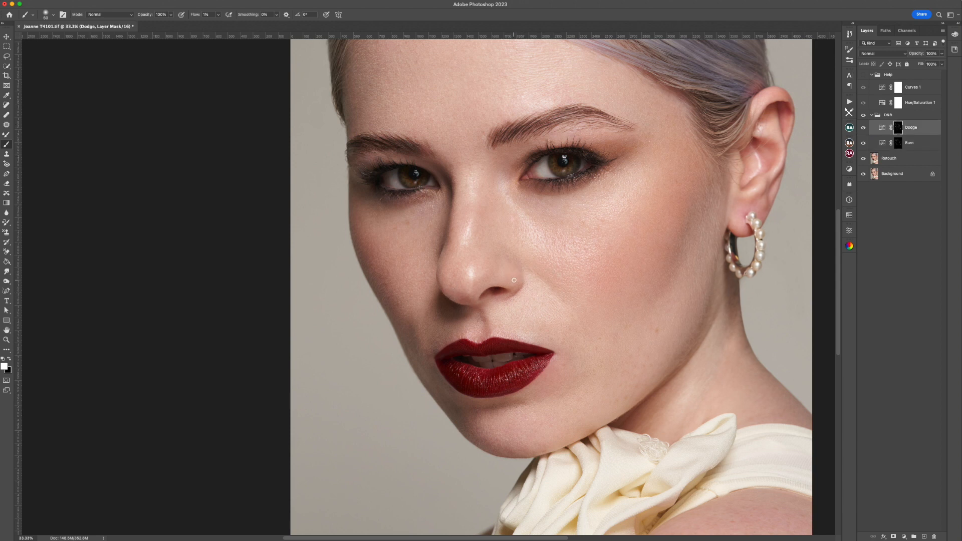
left_click(898, 143)
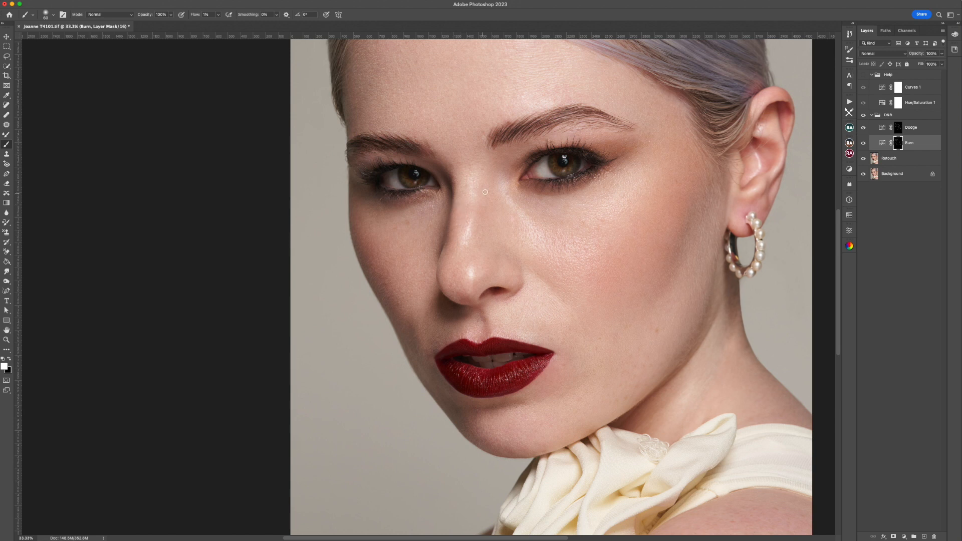
left_click_drag(494, 229, 574, 345)
Step: Dodge the forehead skin on the Dodge layer's mask with a smaller brush
left_click(899, 129)
left_click_drag(523, 284, 392, 300)
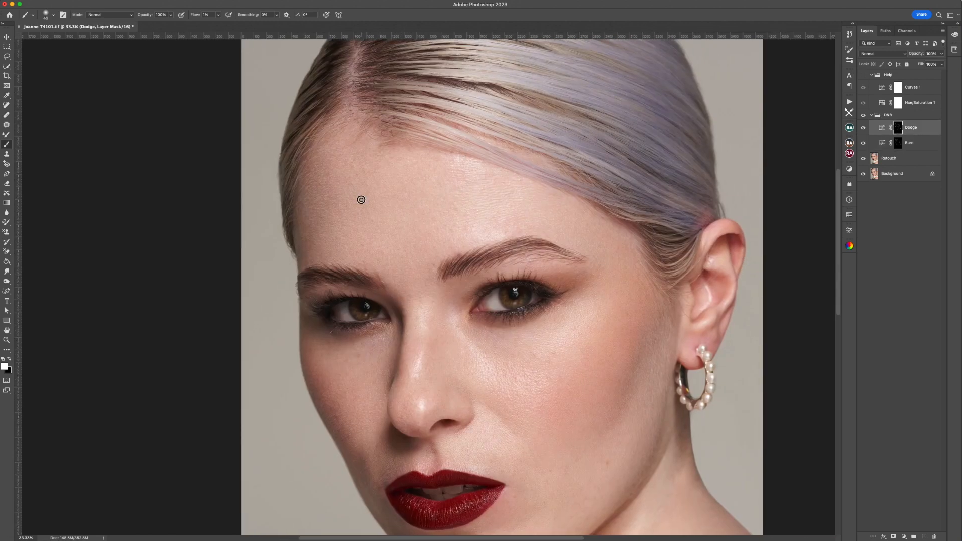
key("bracketleft")
key("bracketleft")
scroll(344, 150, "down", 5)
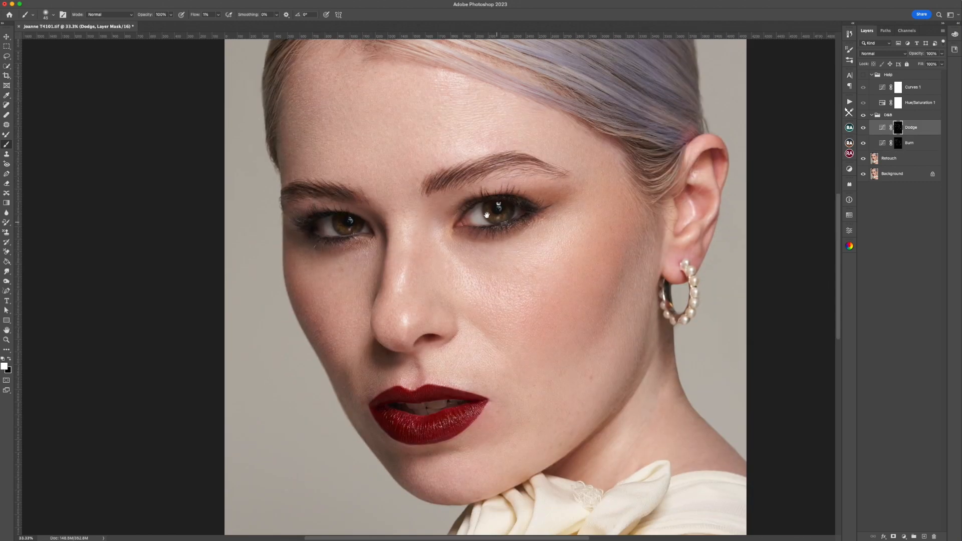
Step: Set the brush flow to 5% and even out the ear on the Burn and Dodge masks with a small brush
left_click(909, 142)
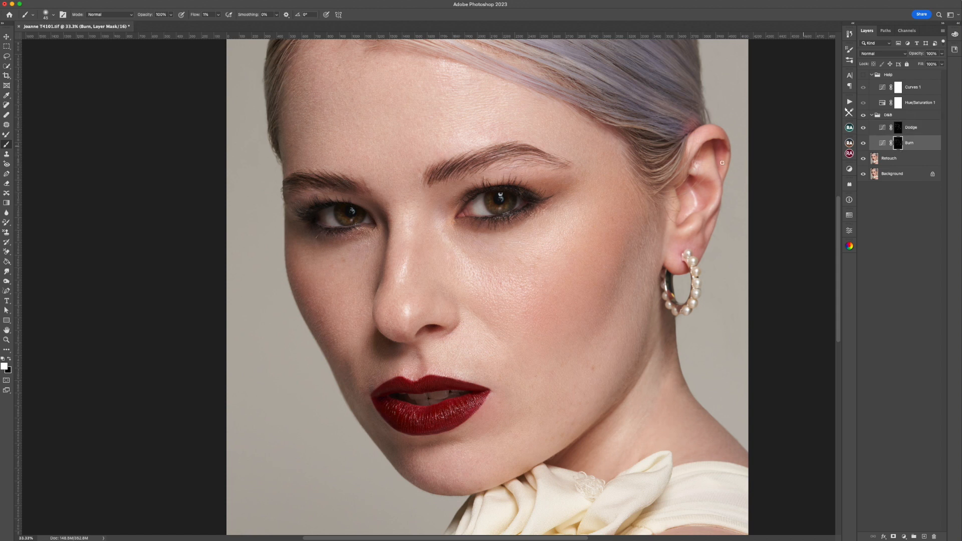
left_click(207, 14)
type("5")
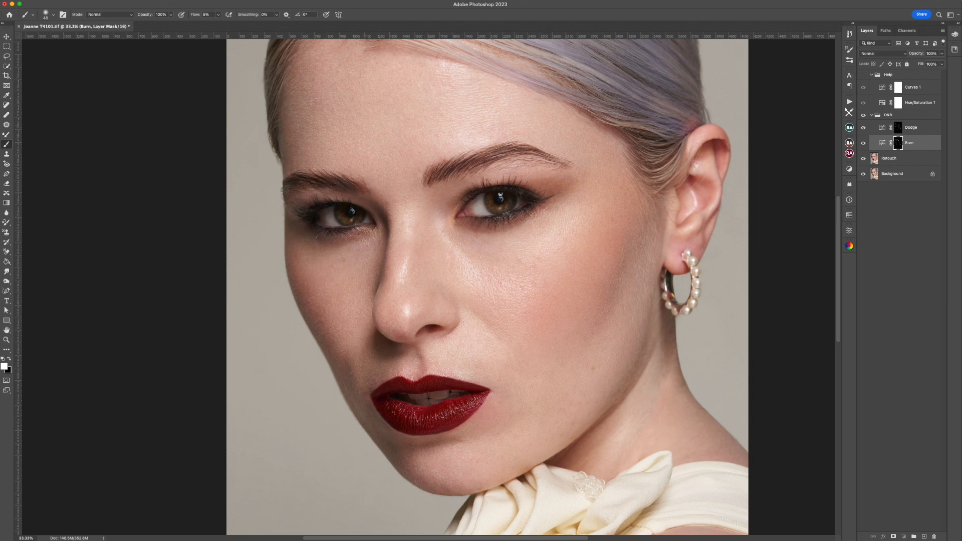
left_click(910, 127)
key("bracketleft")
key("bracketleft")
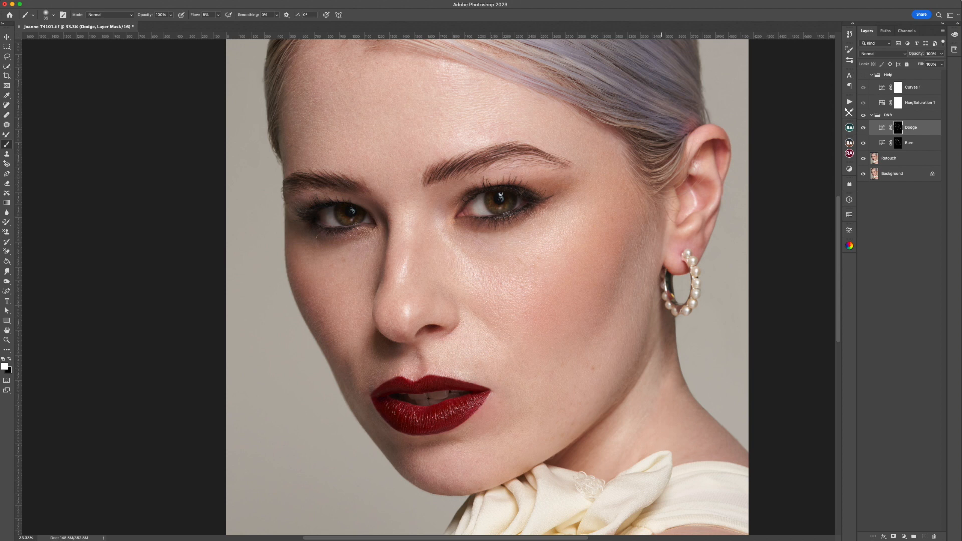
Step: Set the brush flow to 1% and even out the neck on the Dodge and Burn masks, working on the whole portrait
scroll(662, 177, "down", 3)
key("super+minus")
key("super+minus")
key("super+minus")
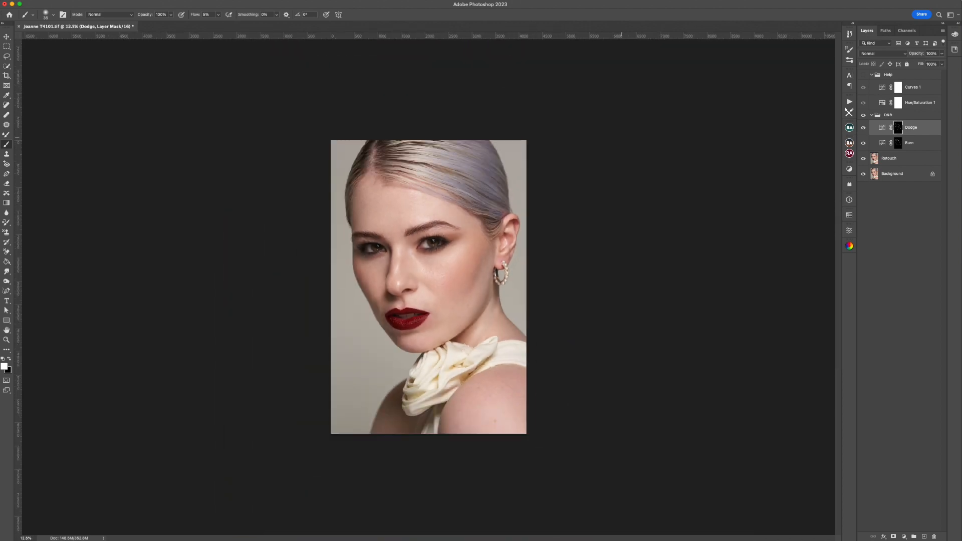
left_click(218, 15)
key("alt+bracketleft")
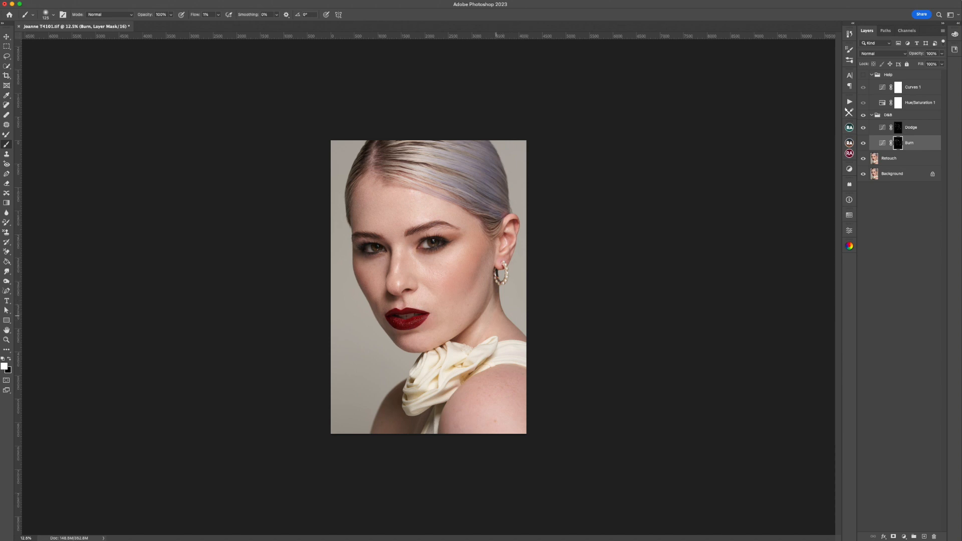
key("alt+bracketright")
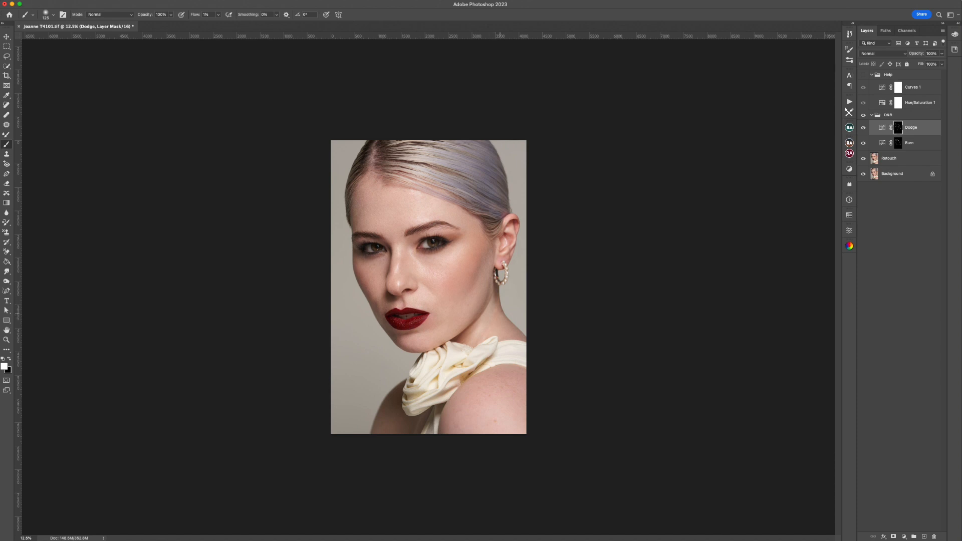
key("alt+bracketleft")
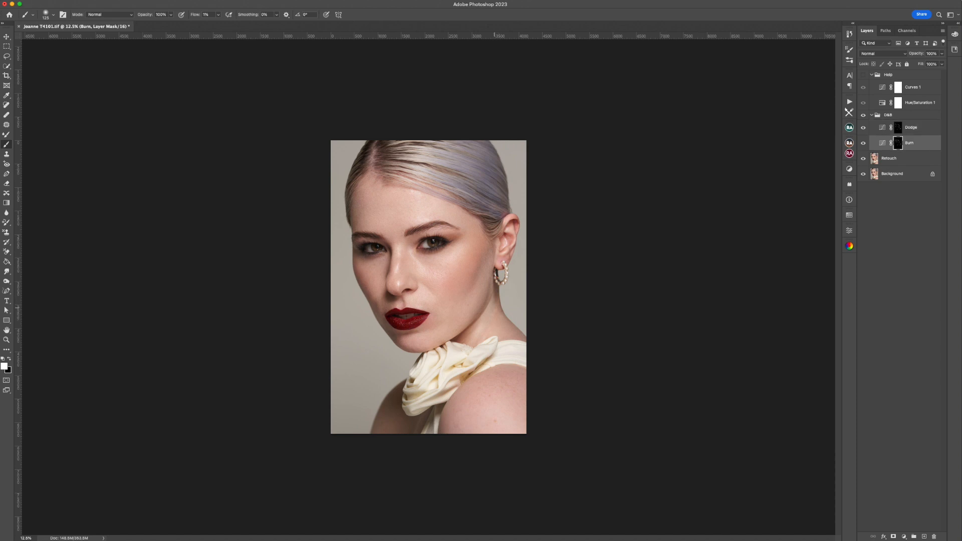
Step: Show the Help group and darken its black-and-white preview with the Curves 1 layer
key("alt+bracketleft")
key("alt+bracketleft")
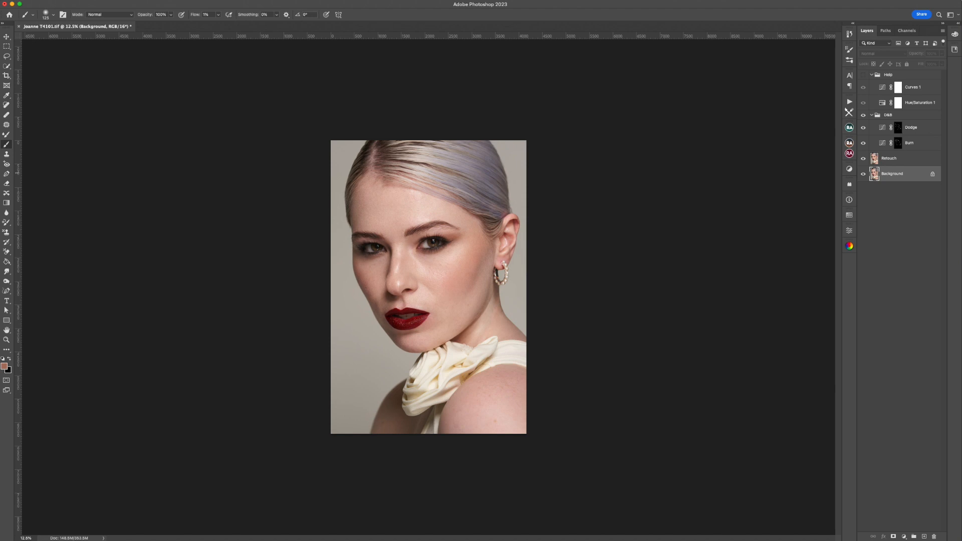
left_click(864, 75)
double_click(883, 87)
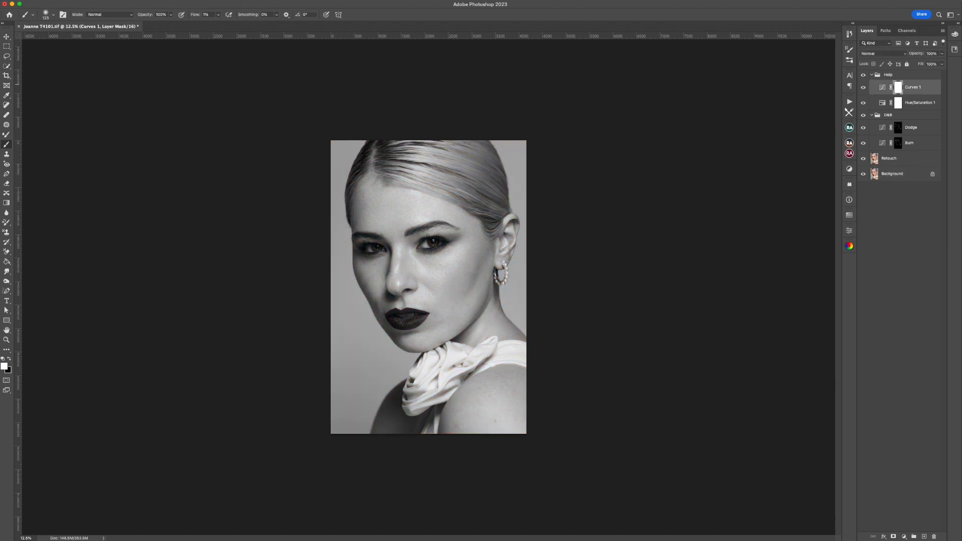
Step: Refine the remaining uneven skin on the Dodge and Burn masks in the darkened preview with a large brush
key("alt+bracketleft")
key("alt+bracketleft")
key("alt+bracketleft")
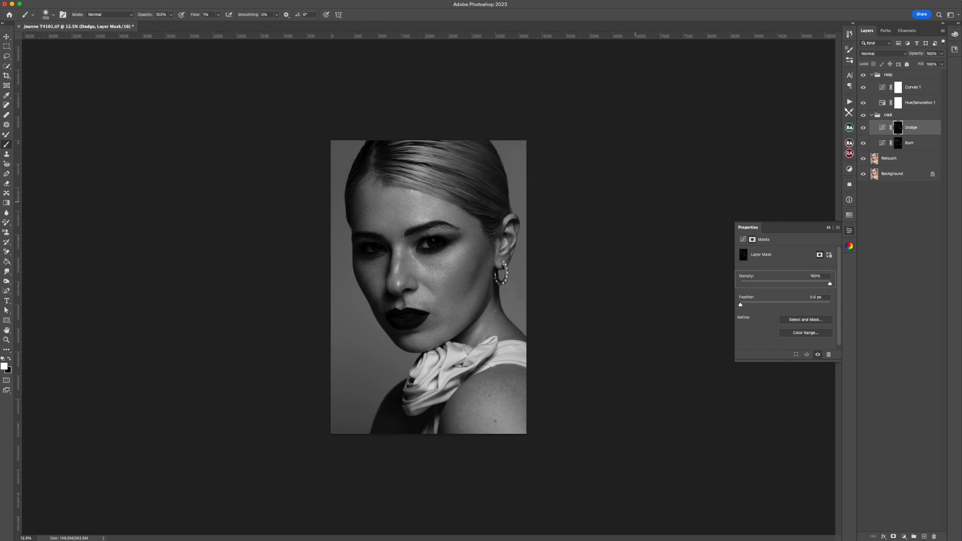
key("alt+bracketleft")
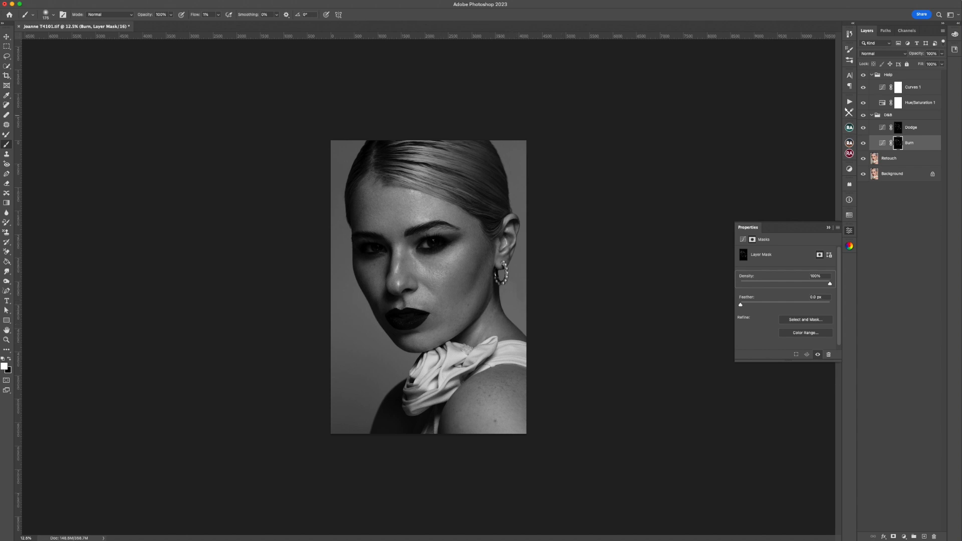
Step: Hide the Help group and compare the whole portrait in colour with the original Background layer
left_click(864, 75)
left_click(897, 174)
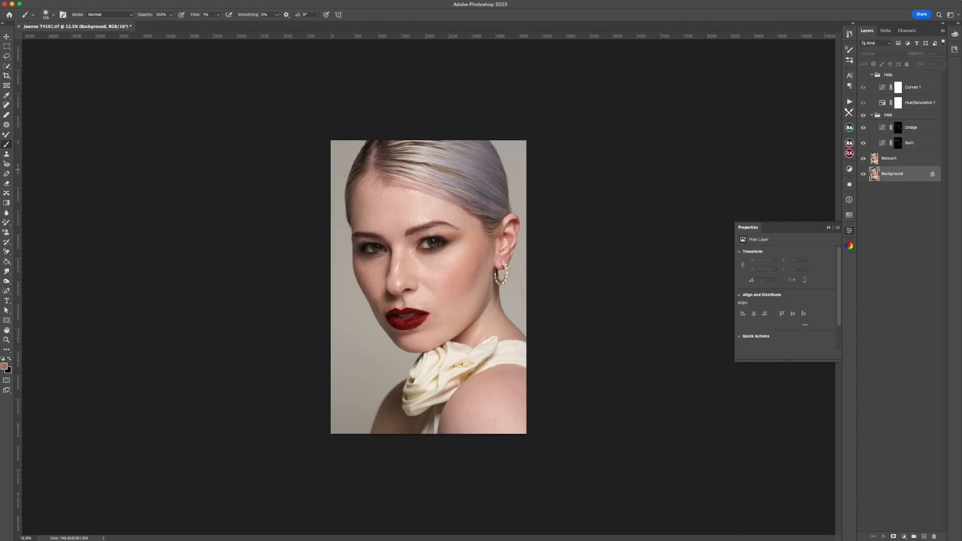
scroll(426, 289, "up", 3)
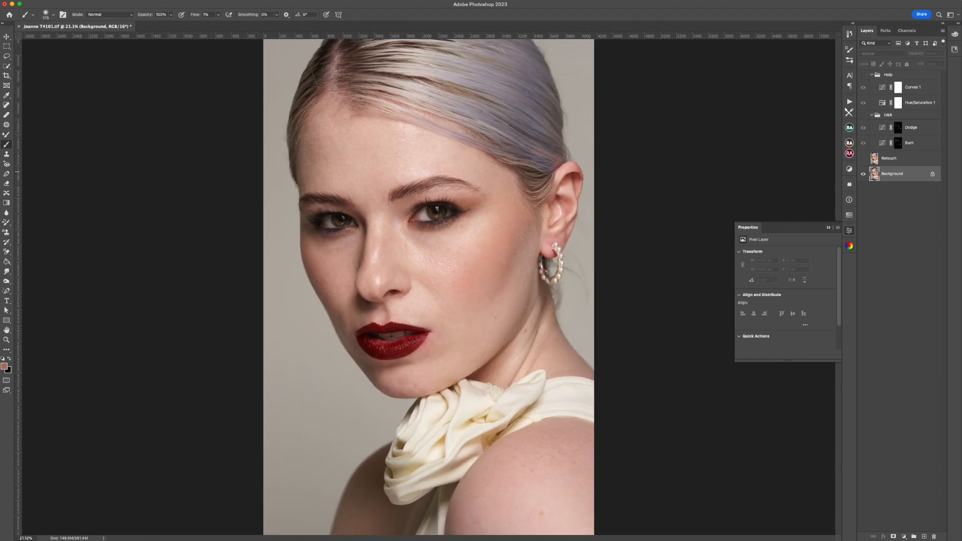
scroll(427, 289, "up", 4)
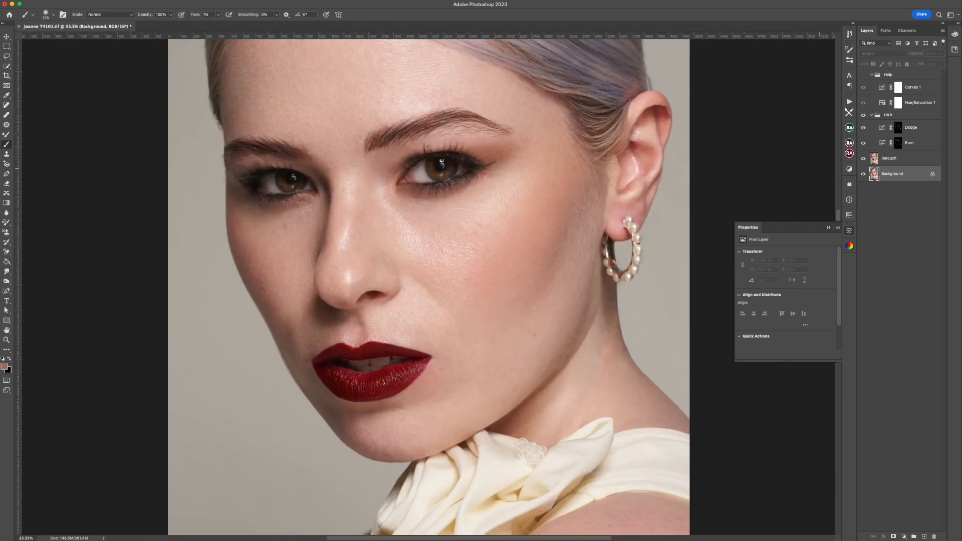
Step: Ready the Spot Healing Brush on the Retouch layer, and lower the Curves 1 shadow point for a darker, higher-contrast preview
left_click(898, 158)
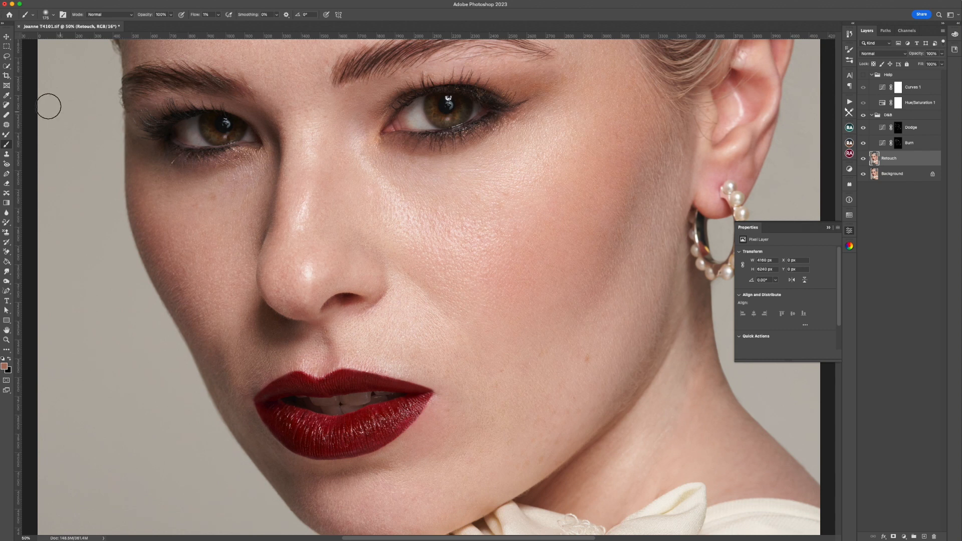
left_click(7, 104)
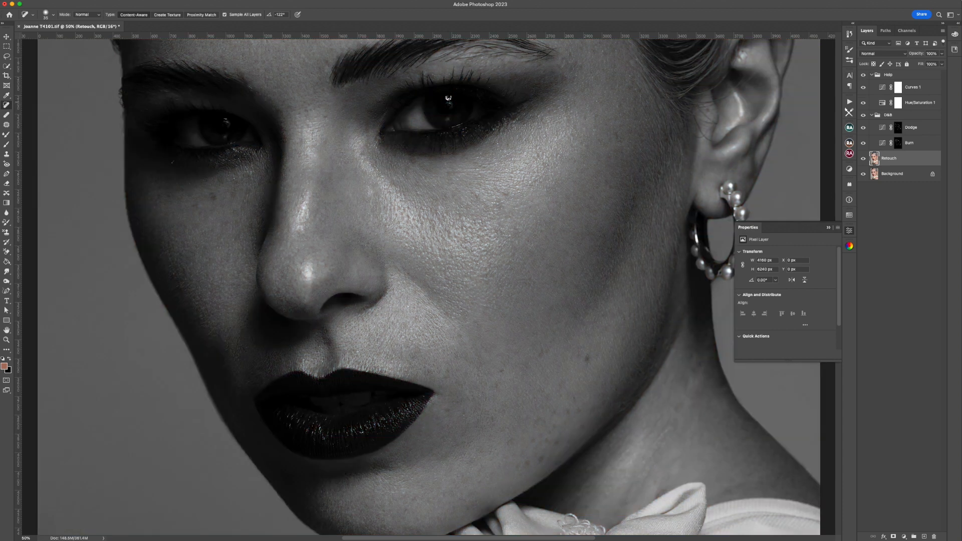
left_click(913, 87)
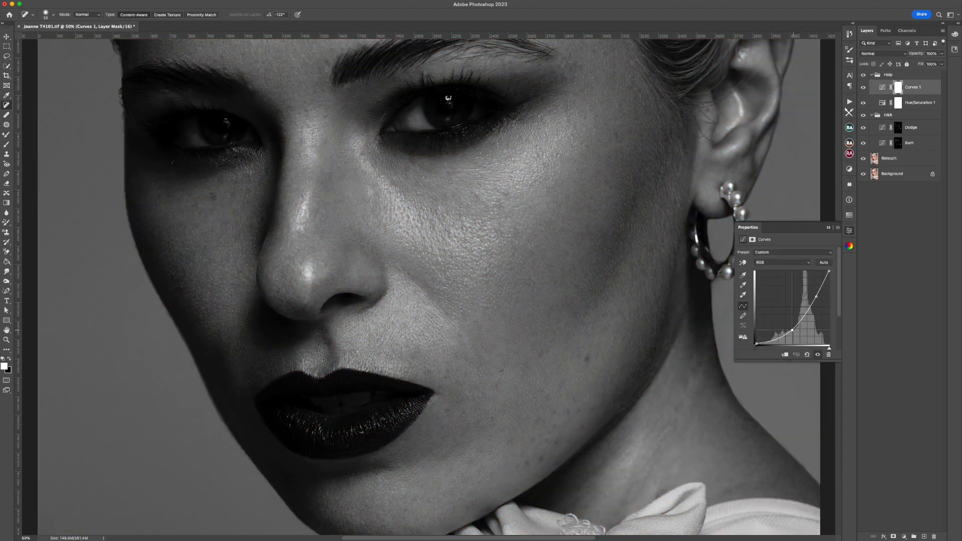
left_click_drag(793, 330, 801, 334)
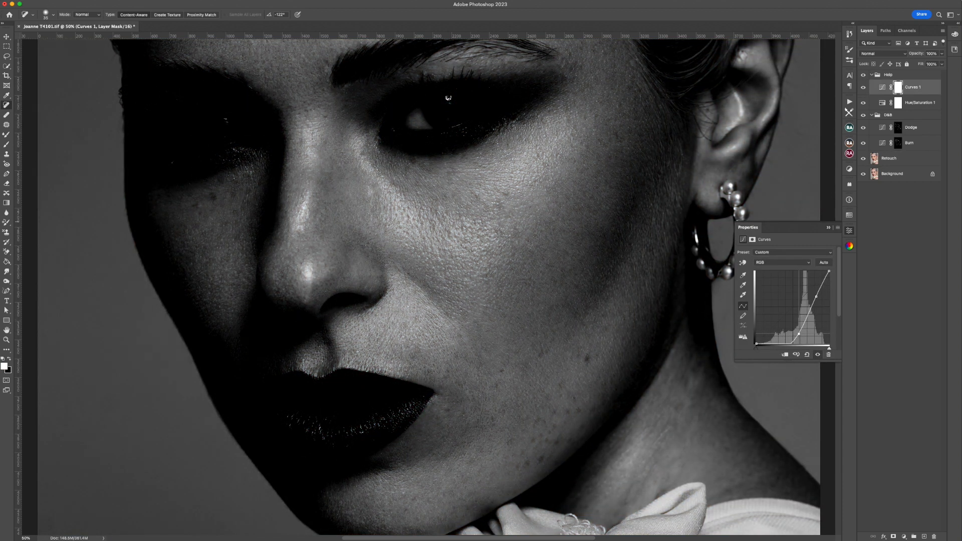
Step: Ready a smaller Brush on the Dodge layer's mask and lower its flow to 1%
left_click(898, 127)
key("b")
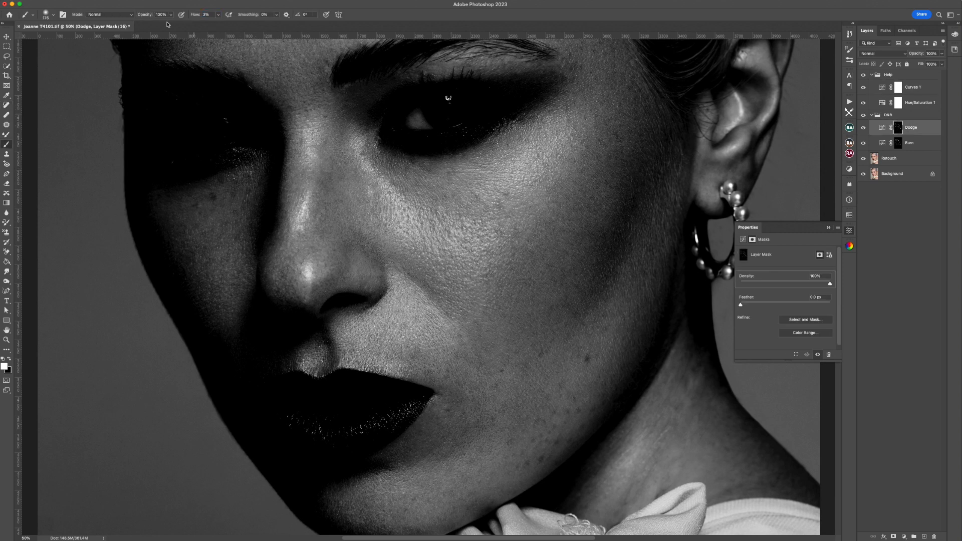
key("bracketleft")
key("bracketleft")
key("bracketleft")
key("bracketleft")
key("bracketleft")
left_click(864, 117)
left_click(867, 118)
left_click(218, 15)
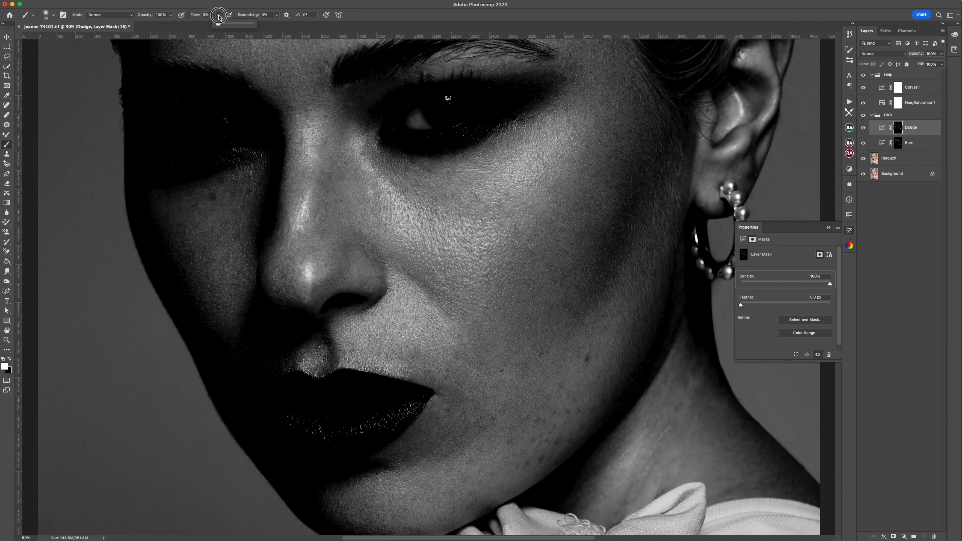
left_click_drag(221, 23, 217, 23)
Step: Paint on the Burn mask with a small brush to even out bright spots on the lower cheek, beside the mouth and on the chin
left_click(893, 144)
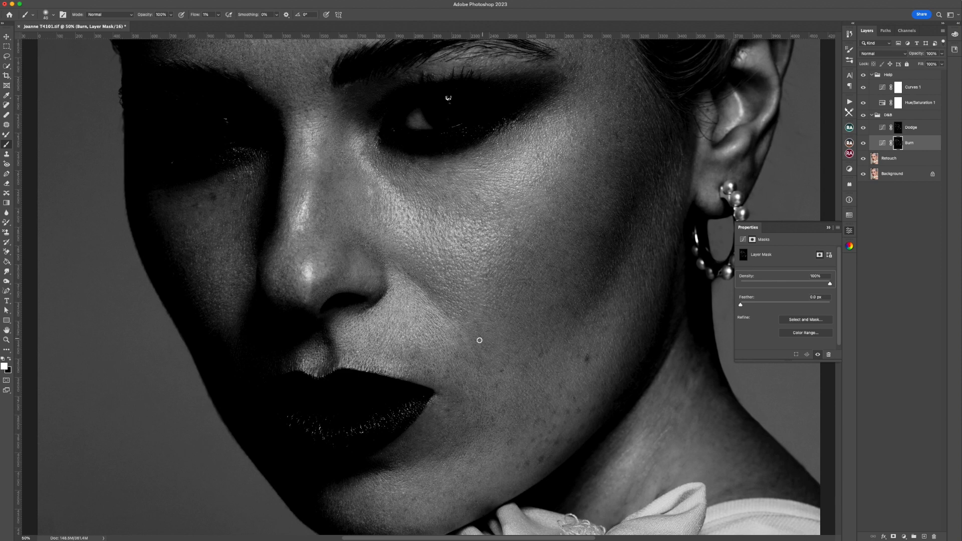
key("bracketright")
mouse_move(470, 345)
left_mouse_down()
mouse_move(480, 356)
mouse_move(498, 353)
mouse_move(466, 327)
mouse_move(453, 369)
mouse_move(421, 377)
mouse_move(406, 346)
left_mouse_up()
key("bracketleft")
left_click_drag(469, 398, 472, 400)
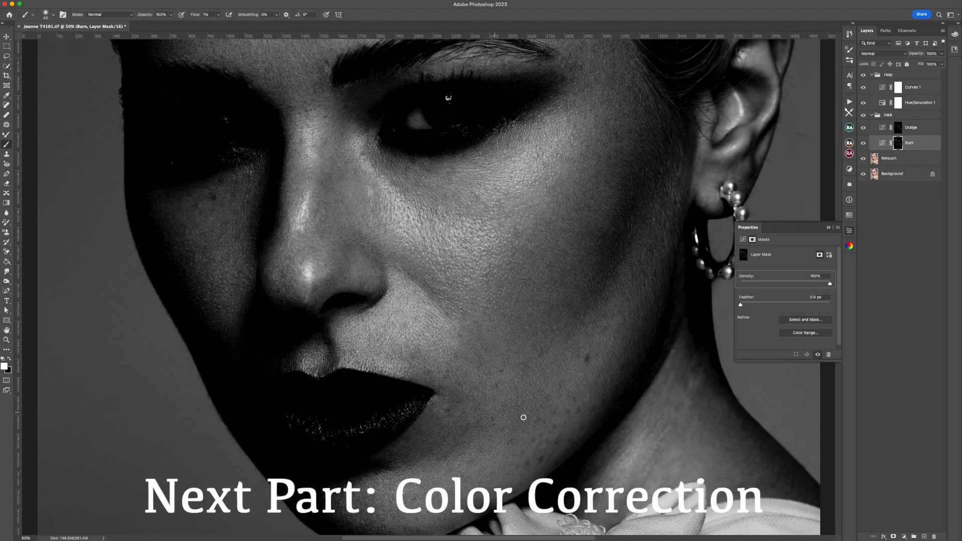
left_click_drag(562, 417, 559, 417)
left_click_drag(383, 489, 383, 486)
left_click_drag(437, 426, 432, 423)
Step: Lighten the dark patch on the upper rim of the ear on the Dodge mask with a smaller brush
left_click_drag(685, 170, 627, 241)
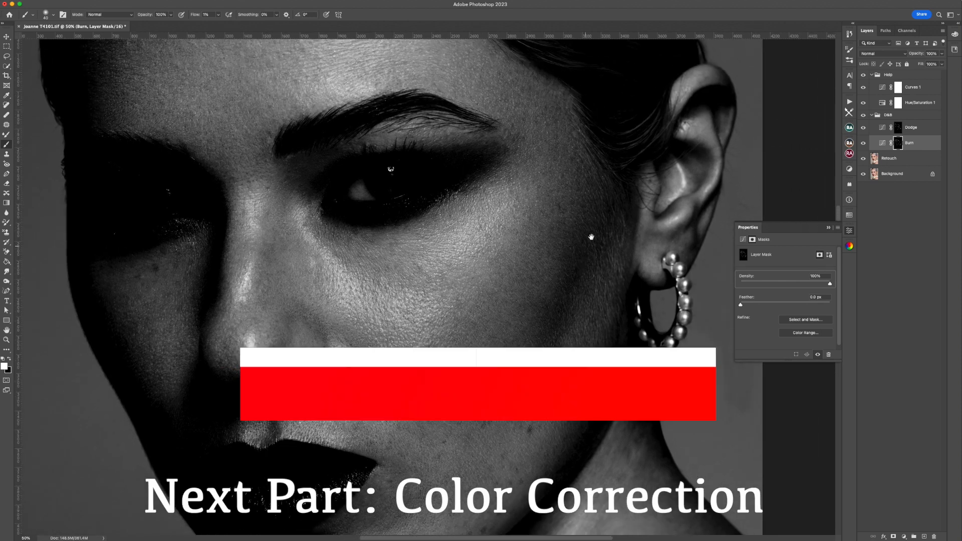
key("alt+bracketright")
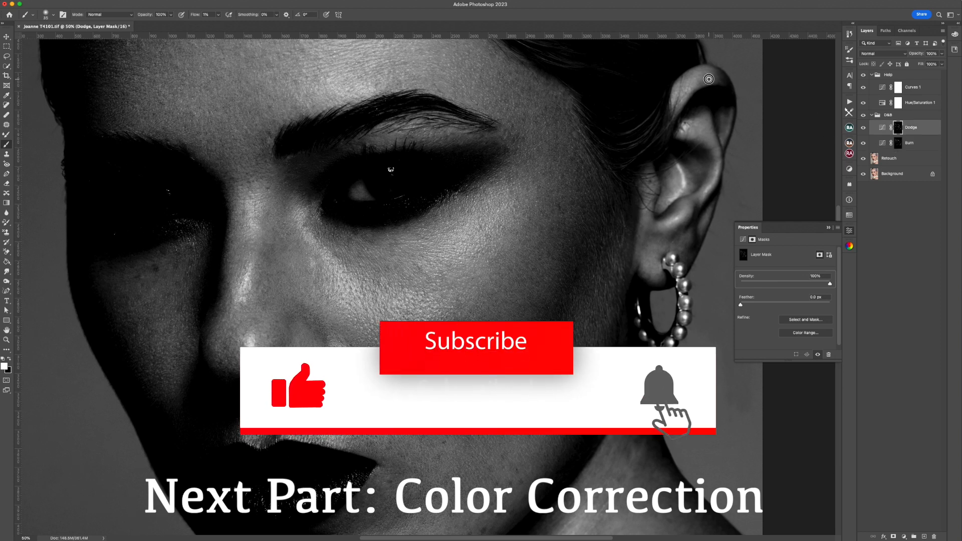
key("bracketleft")
left_click_drag(708, 75, 707, 78)
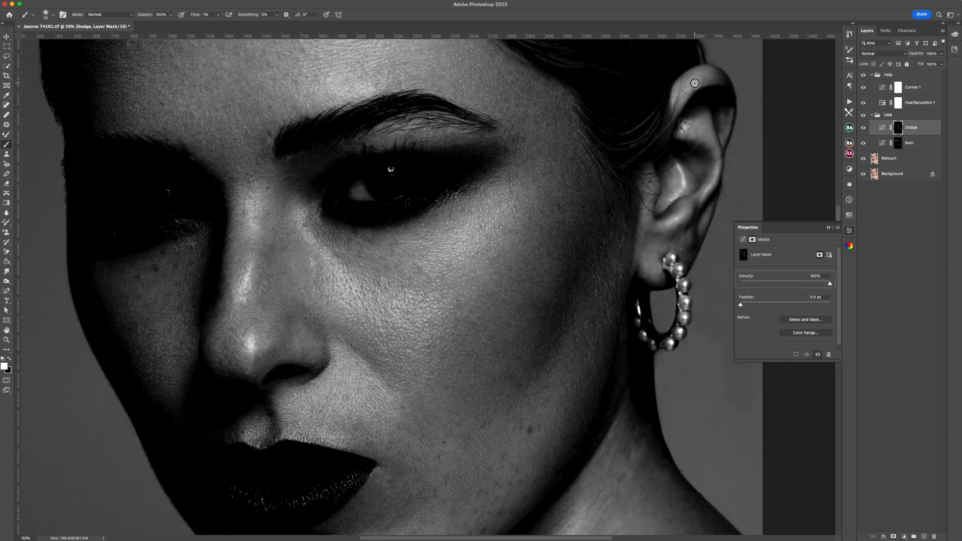
Step: Hide the Help group, show the whole portrait in colour and save the document
left_click(863, 75)
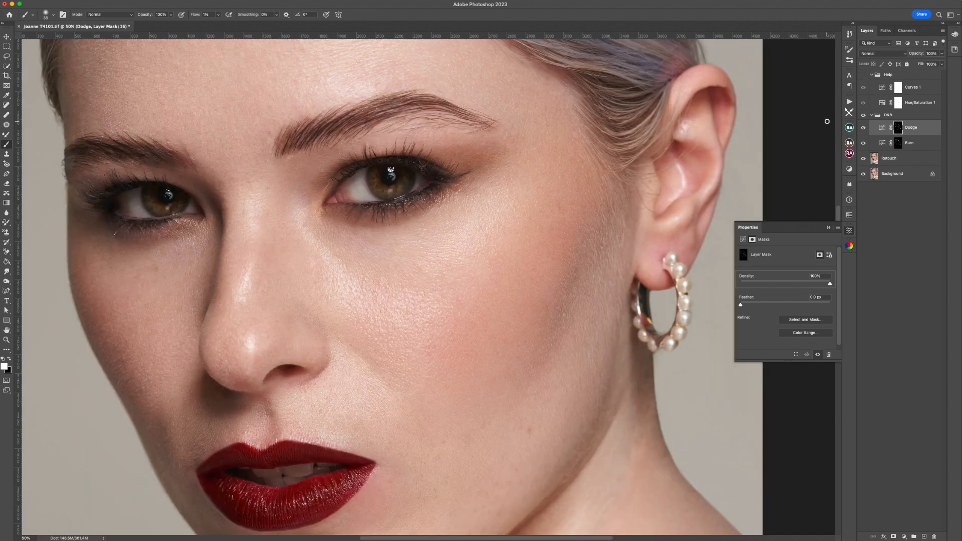
key("super+0")
key("super+s")
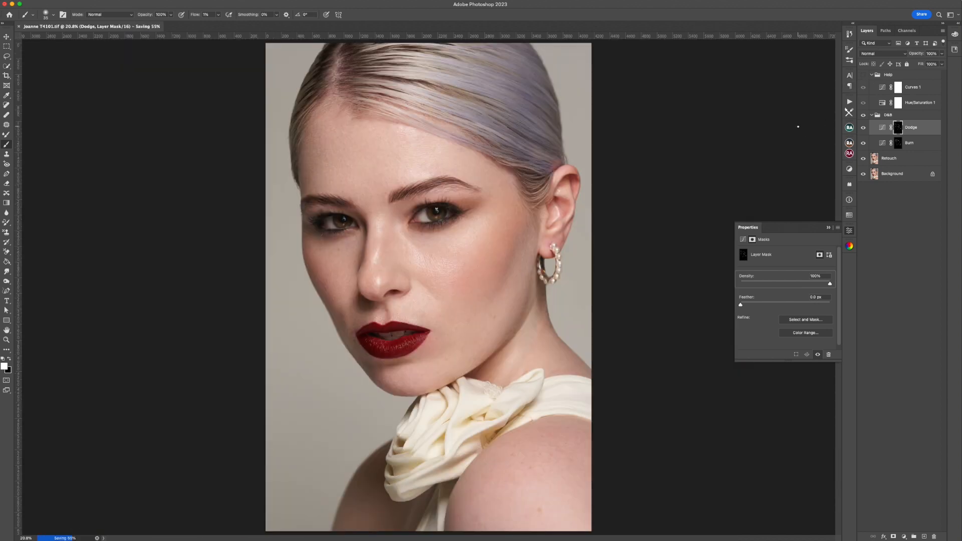